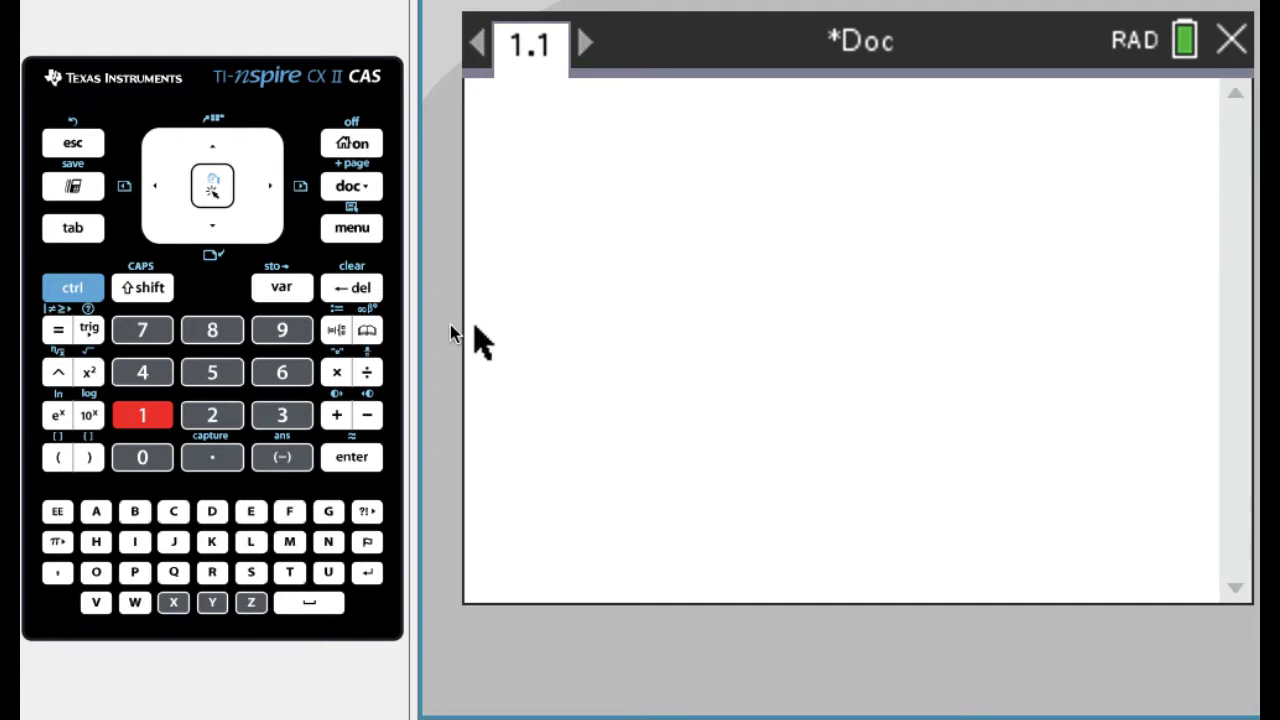
Navigate the menu to Statistics › List Operations, highlighting the Sequence command
click(352, 229)
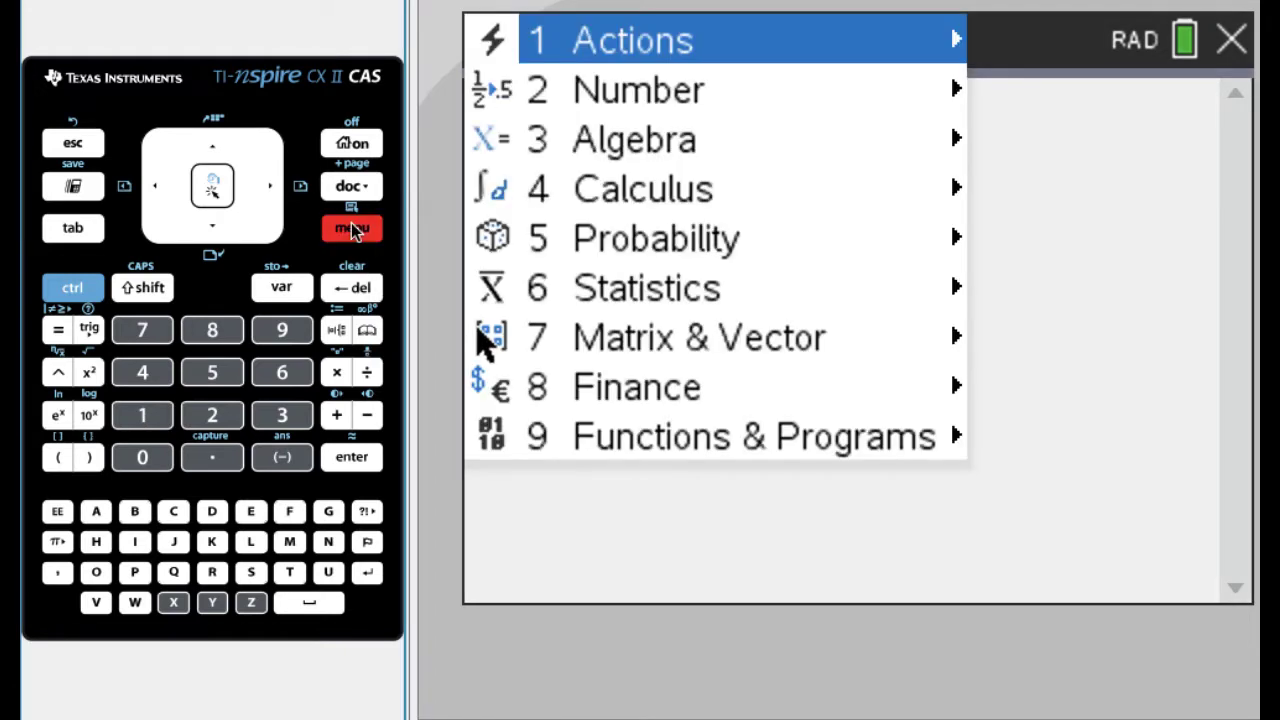
key(Down)
key(Down)
key(Down)
key(Down)
key(Down)
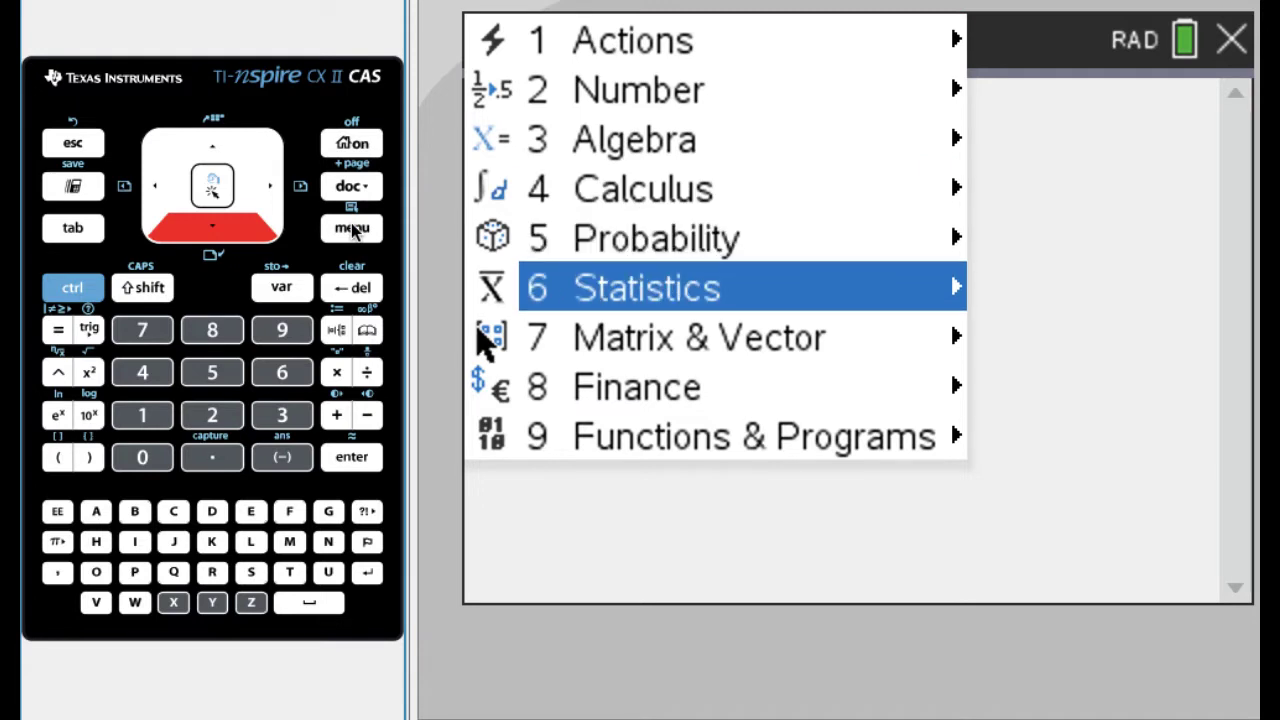
key(Right)
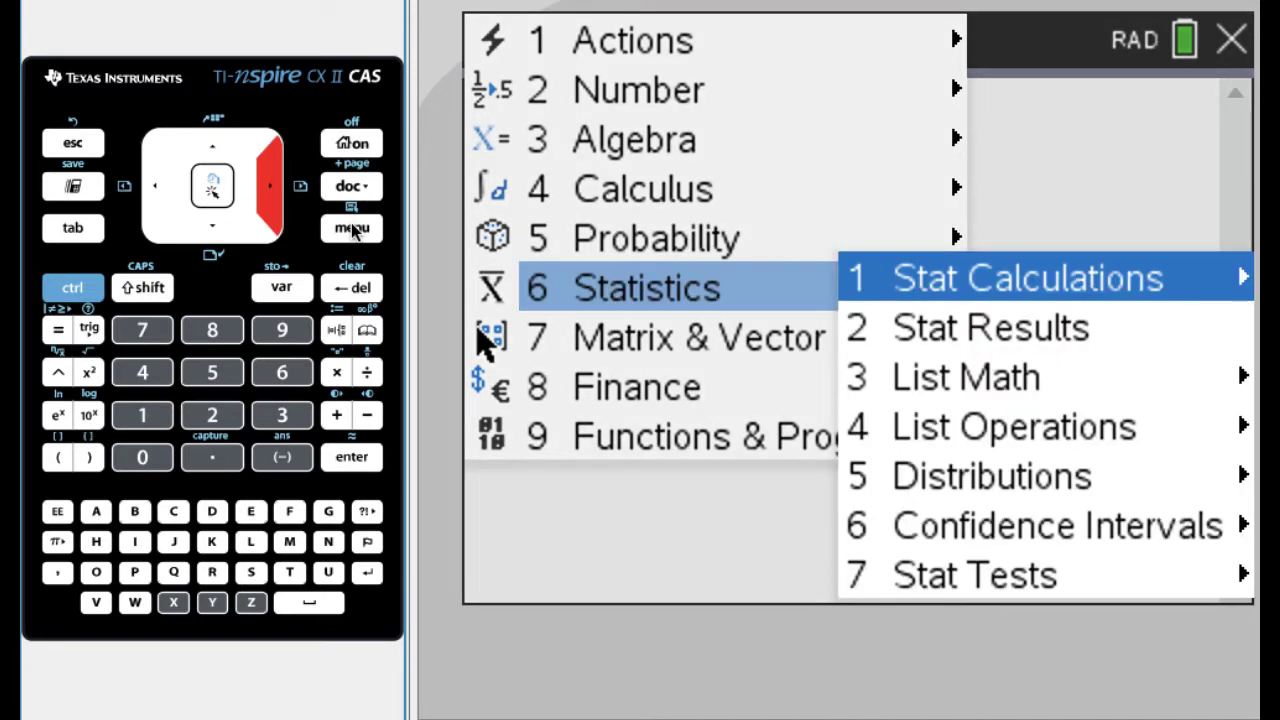
key(Down)
key(Down)
key(Down)
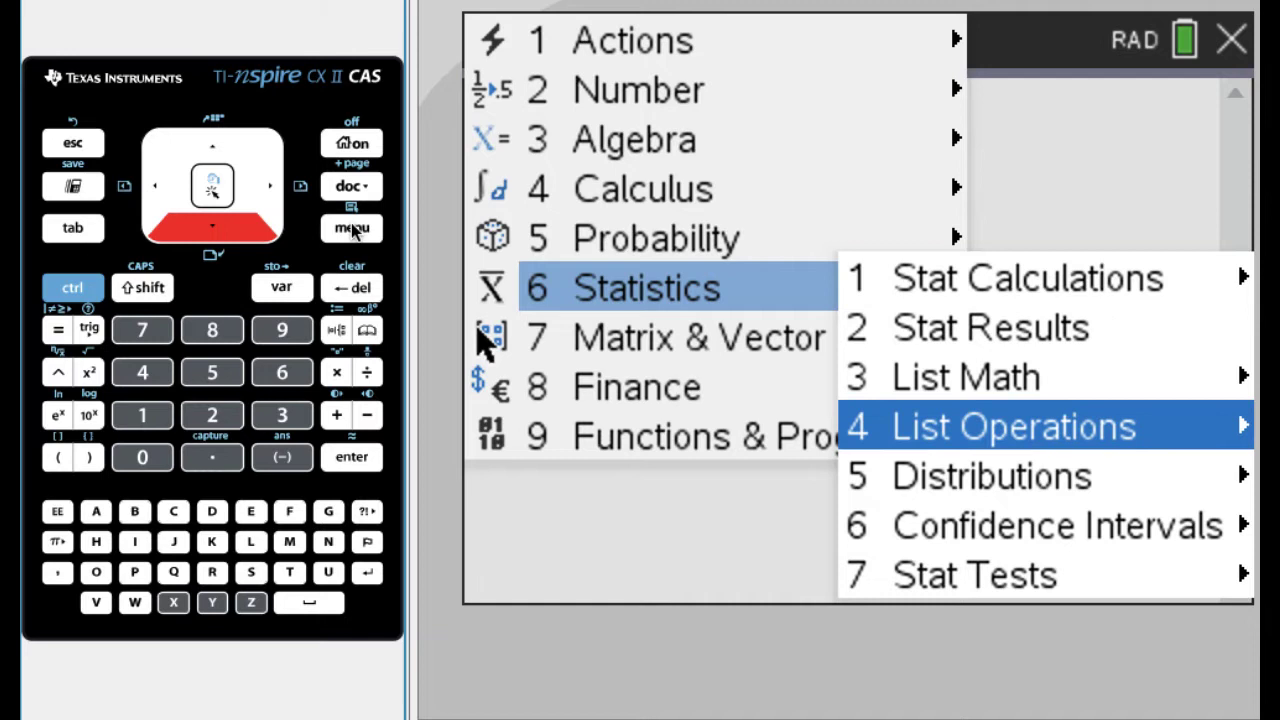
key(Right)
key(Down)
key(Down)
key(Down)
key(Down)
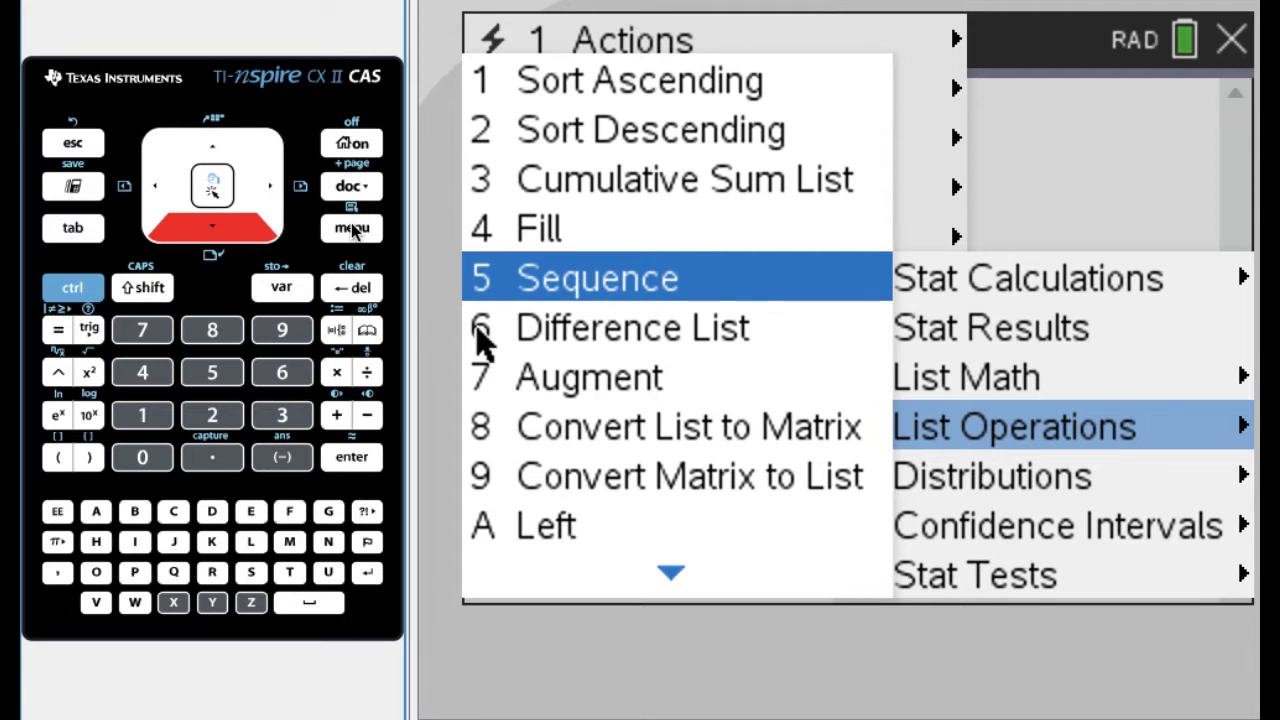
Insert seq() and evaluate seq(3n+2,n,1,5) to get {5,8,11,14,17}
key(Return)
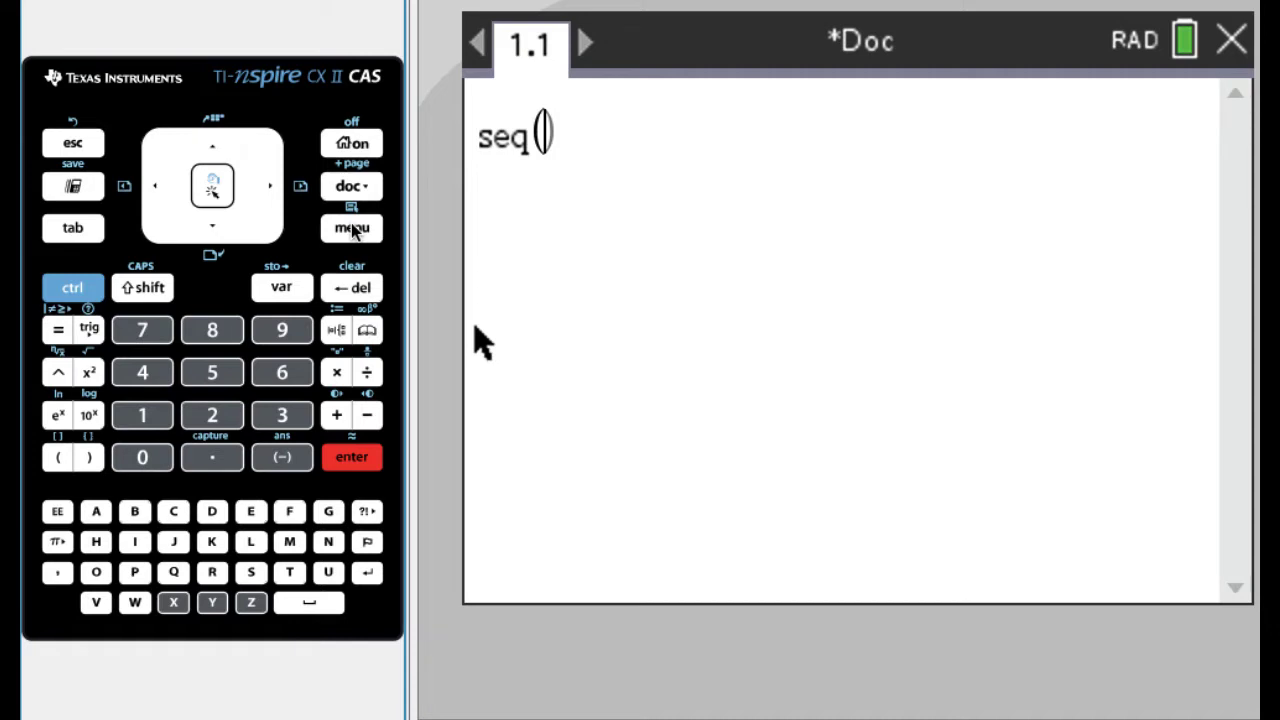
text(3n+2)
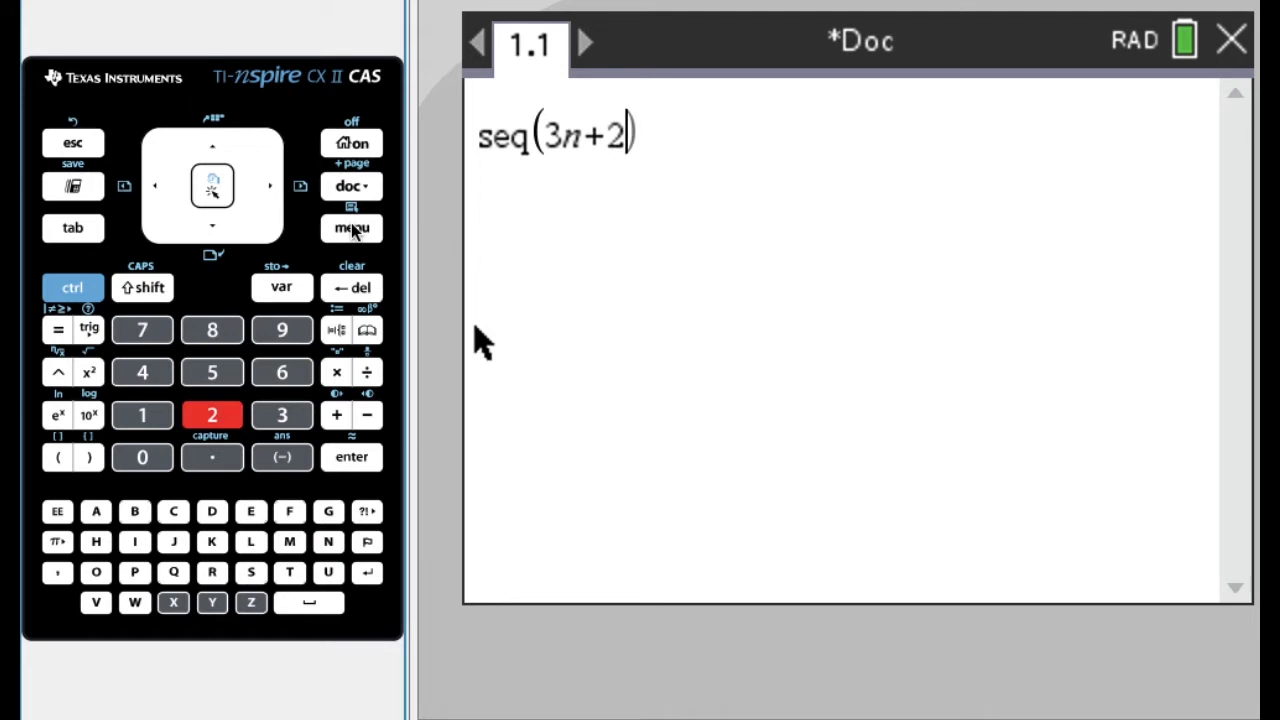
text(,)
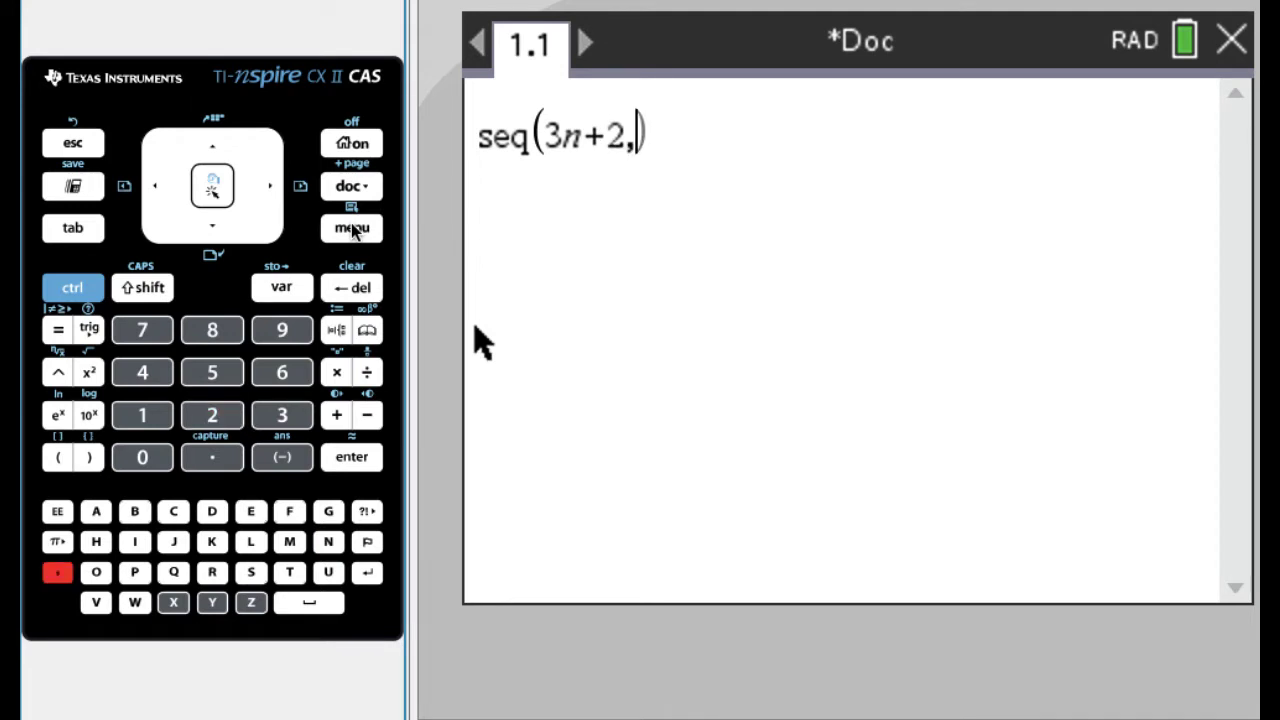
text(n,)
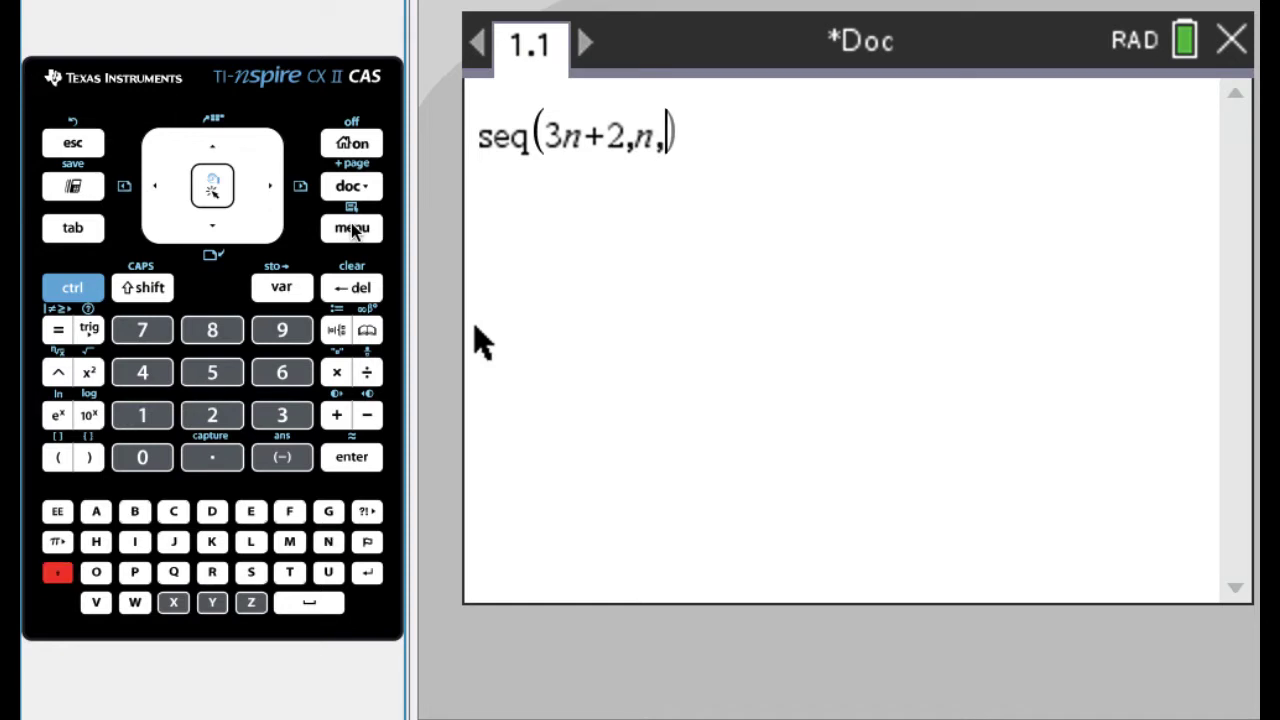
text(1)
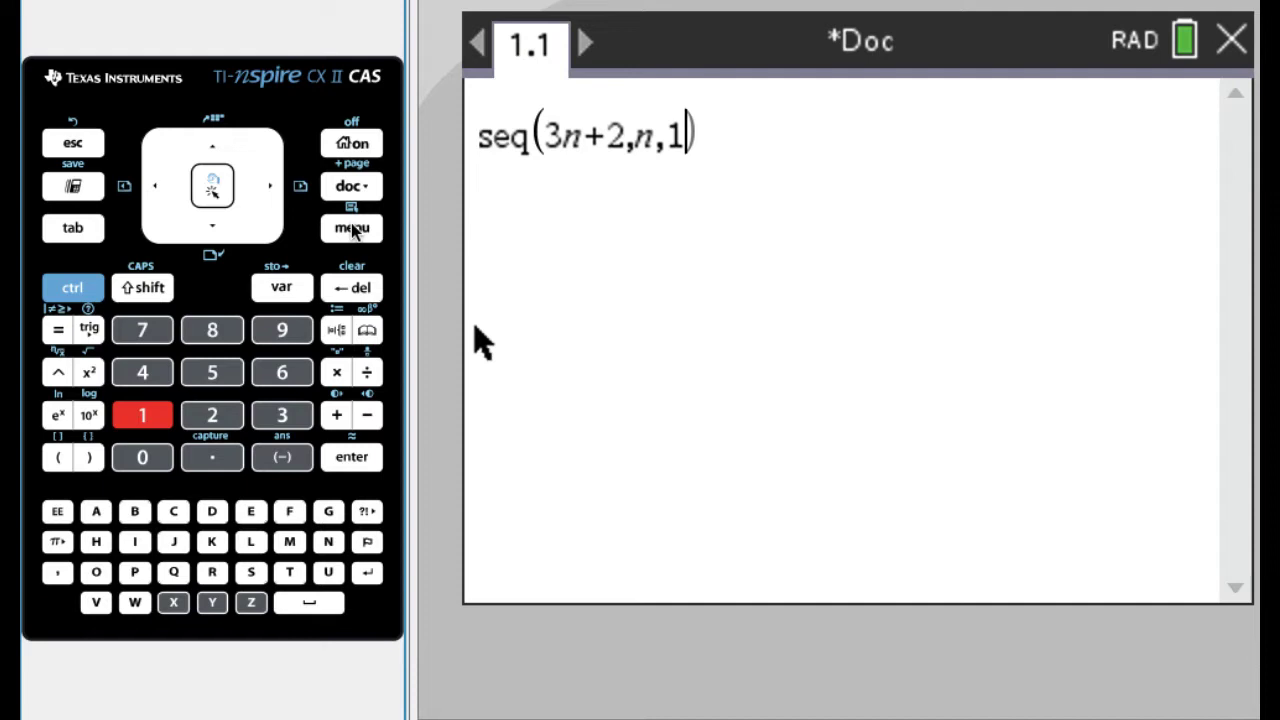
text(,)
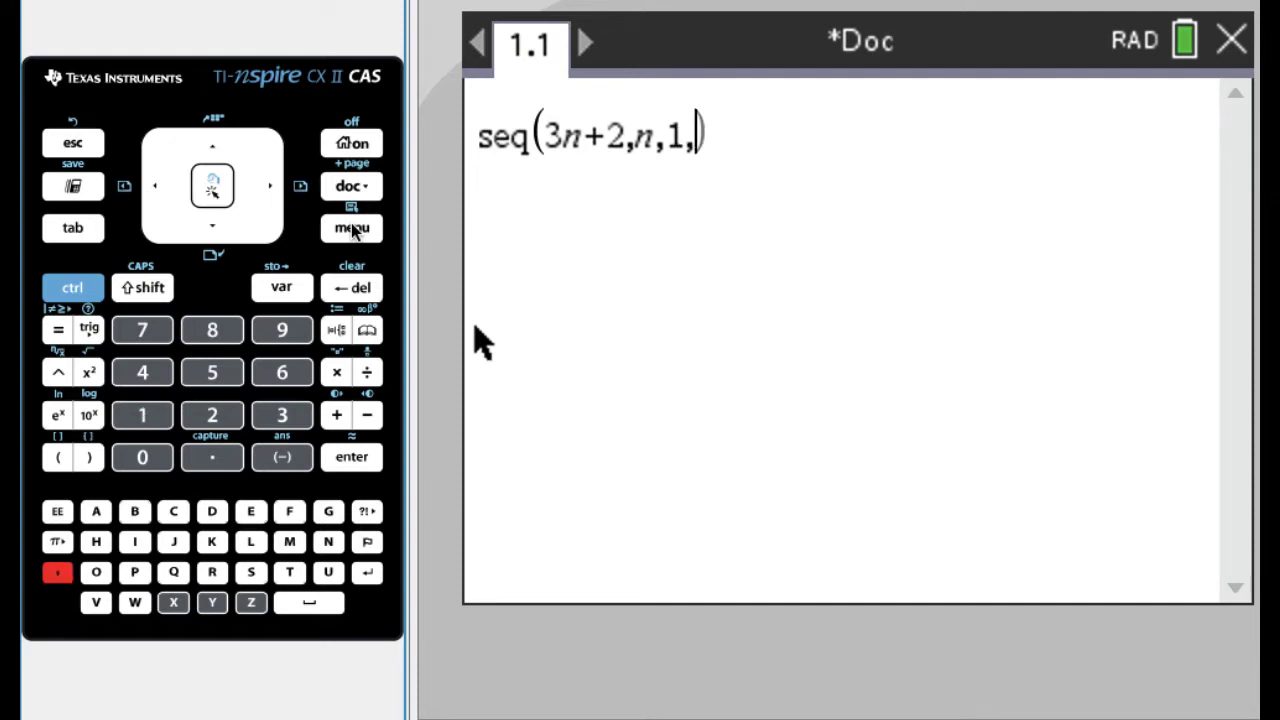
text(5)
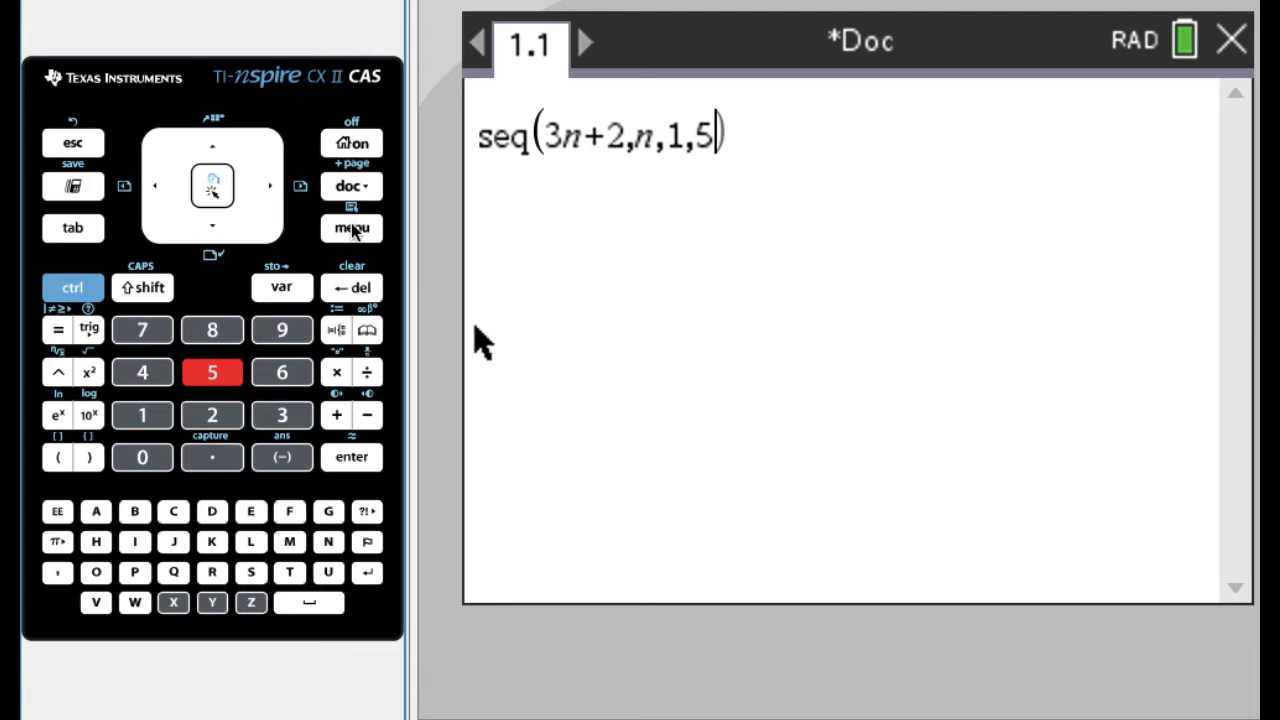
key(Return)
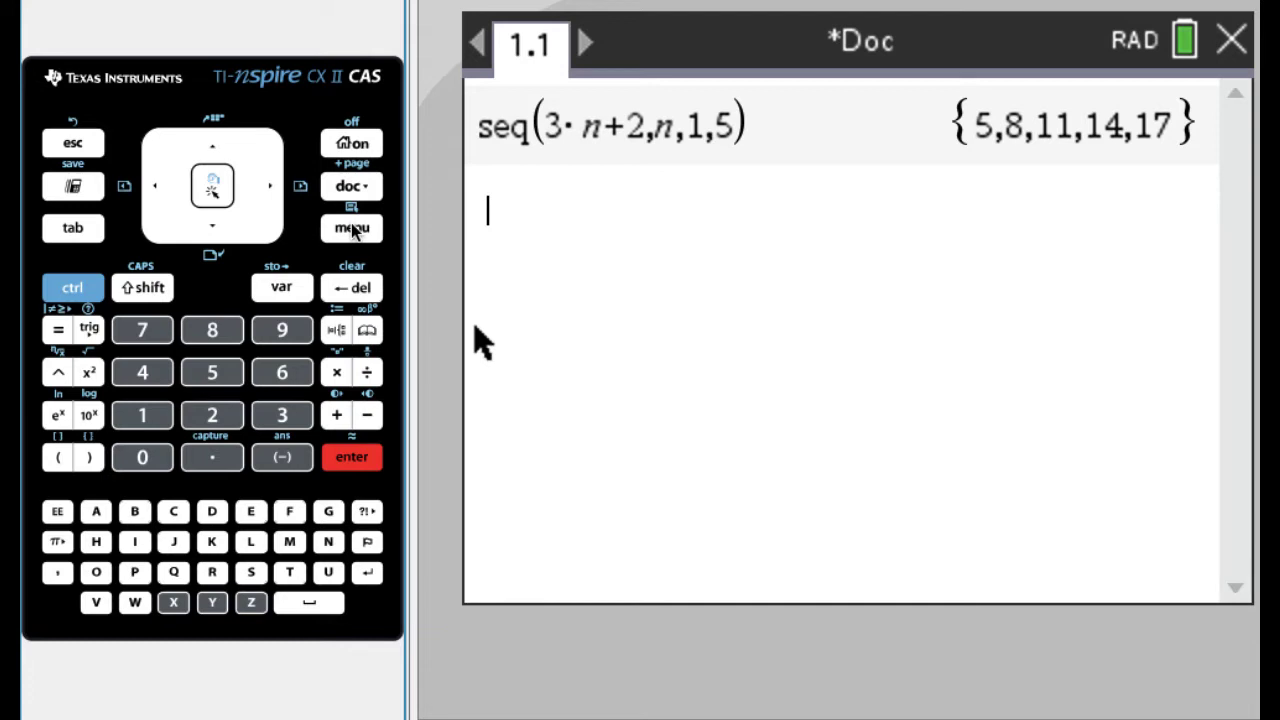
Evaluate x²|x=seq(t,t,1,5) using the such-that bar, giving {1,4,9,16,25}
text(x^2)
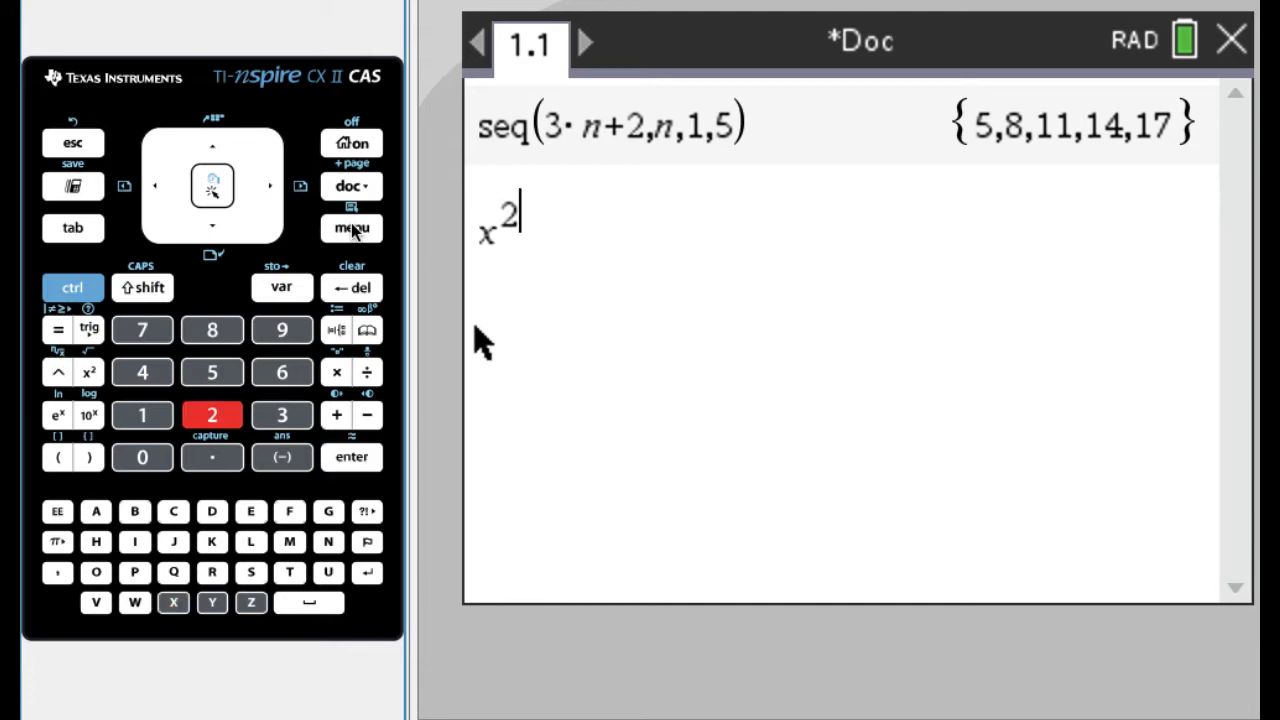
key(Right)
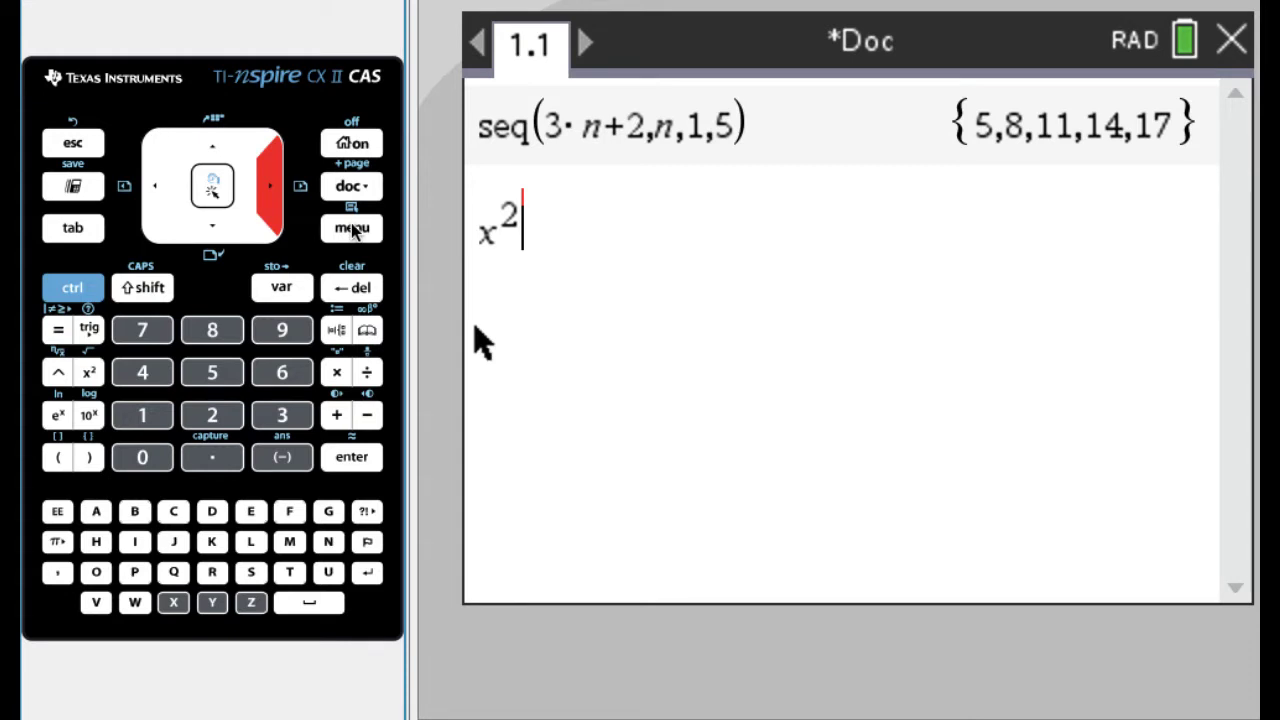
click(66, 288)
click(58, 330)
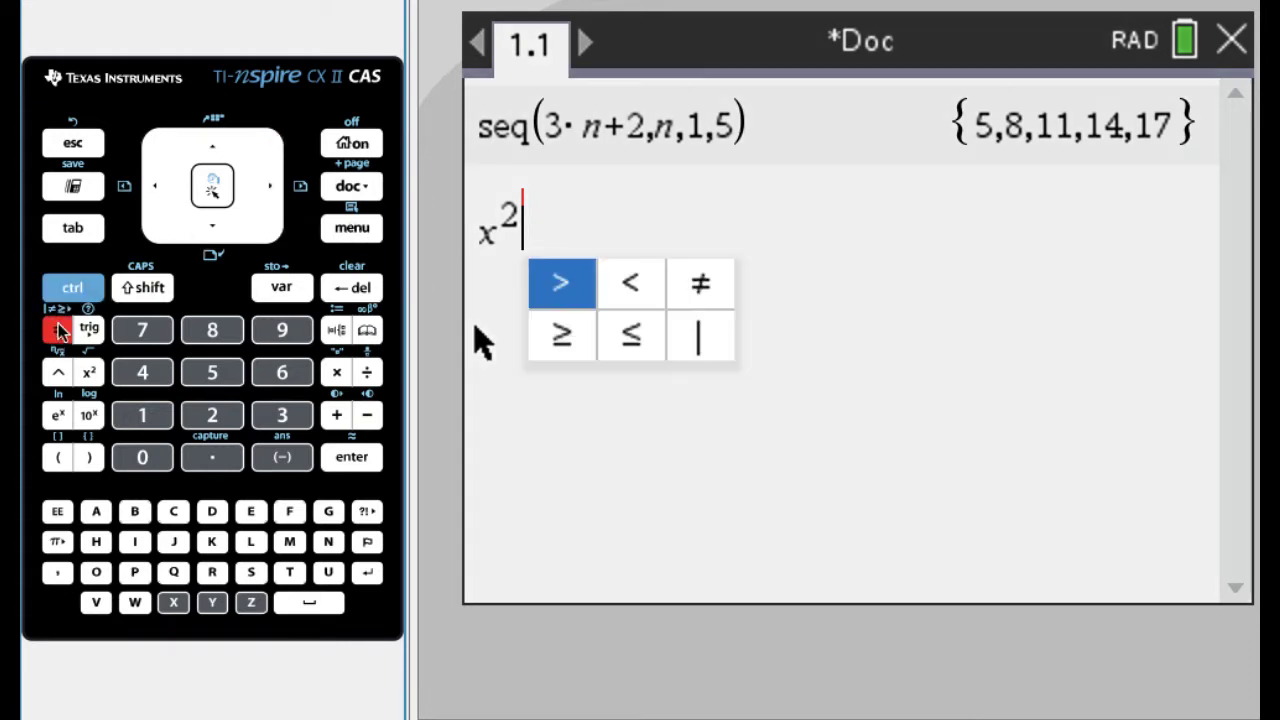
key(Left)
key(Return)
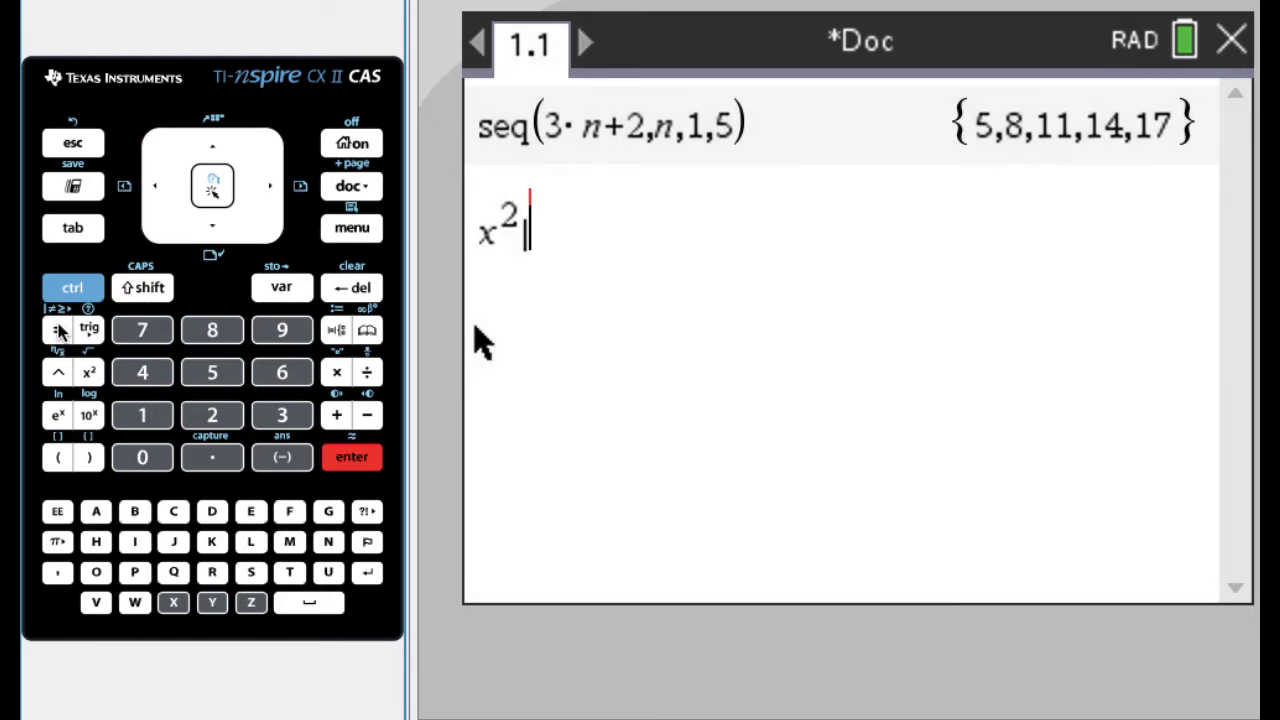
text(x=)
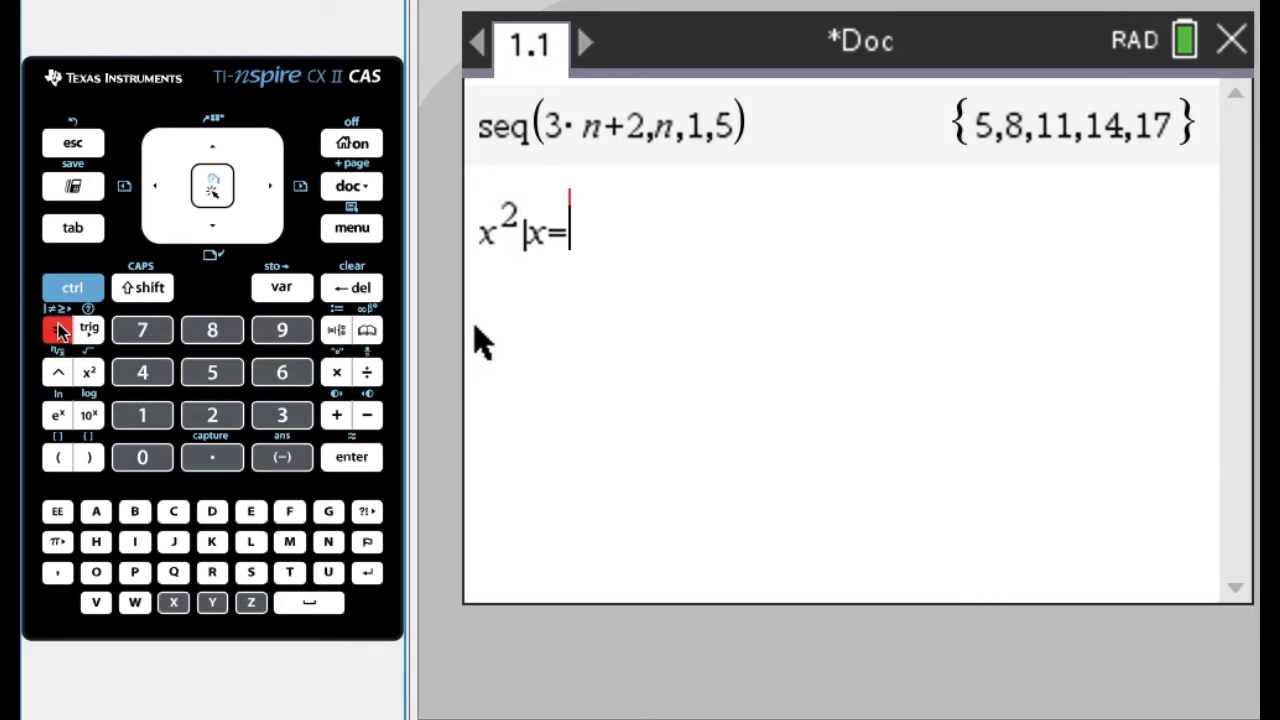
text(seq()
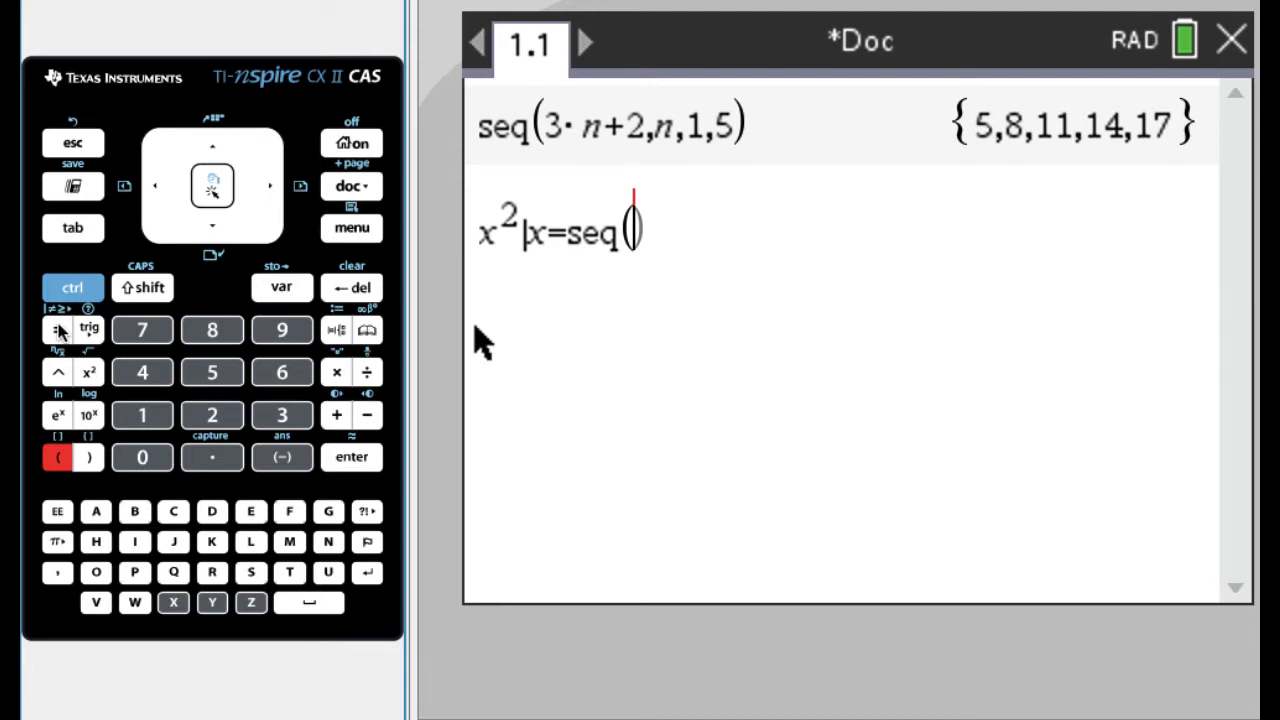
text(t)
text(,t)
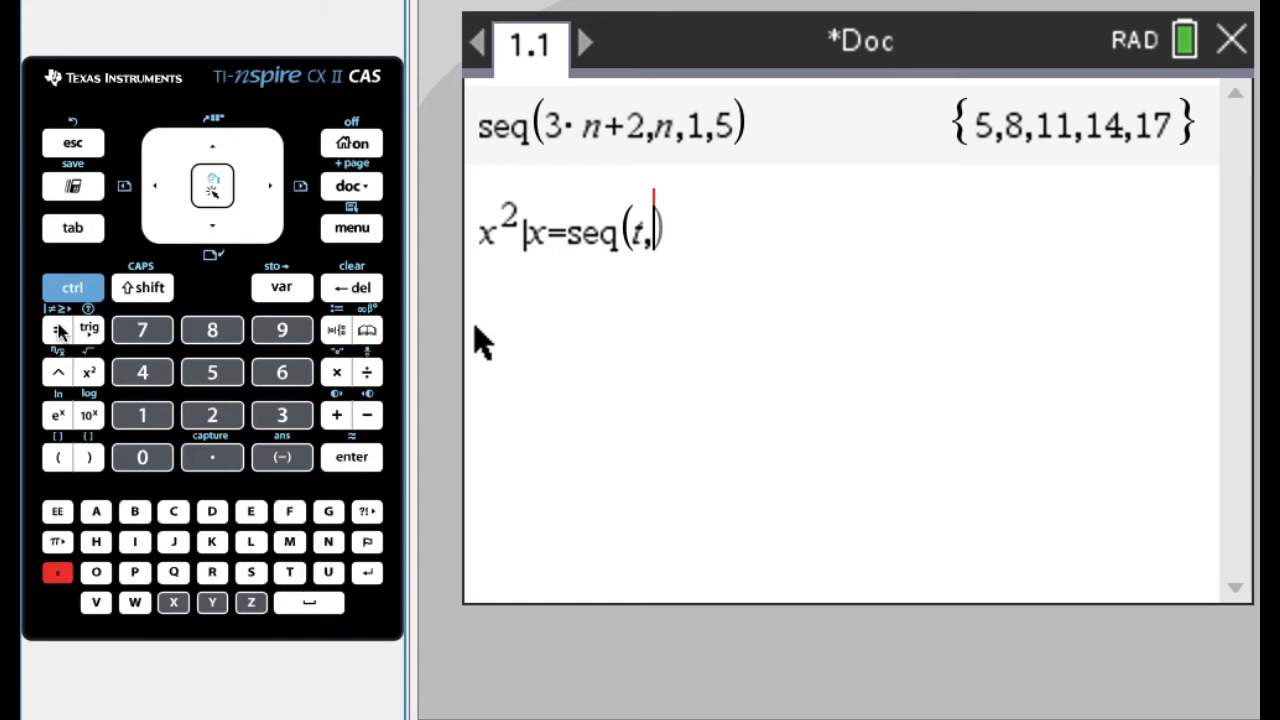
text(,1,)
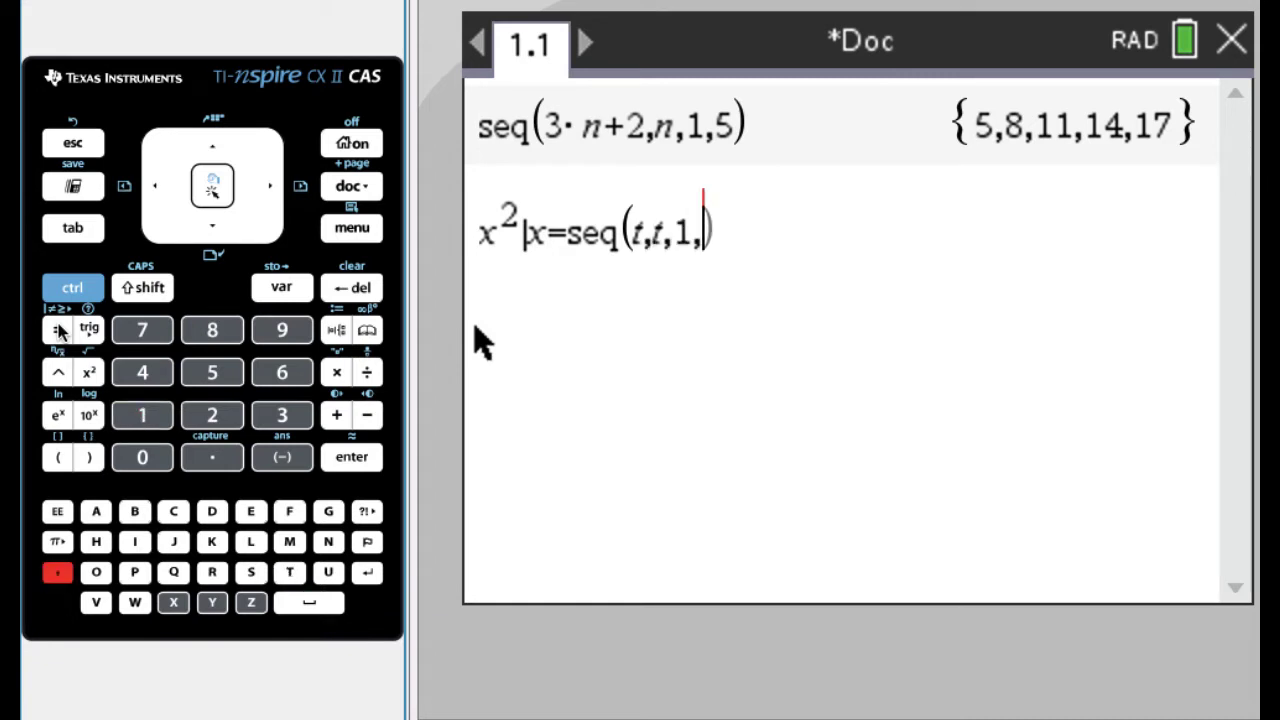
text(5)
key(Return)
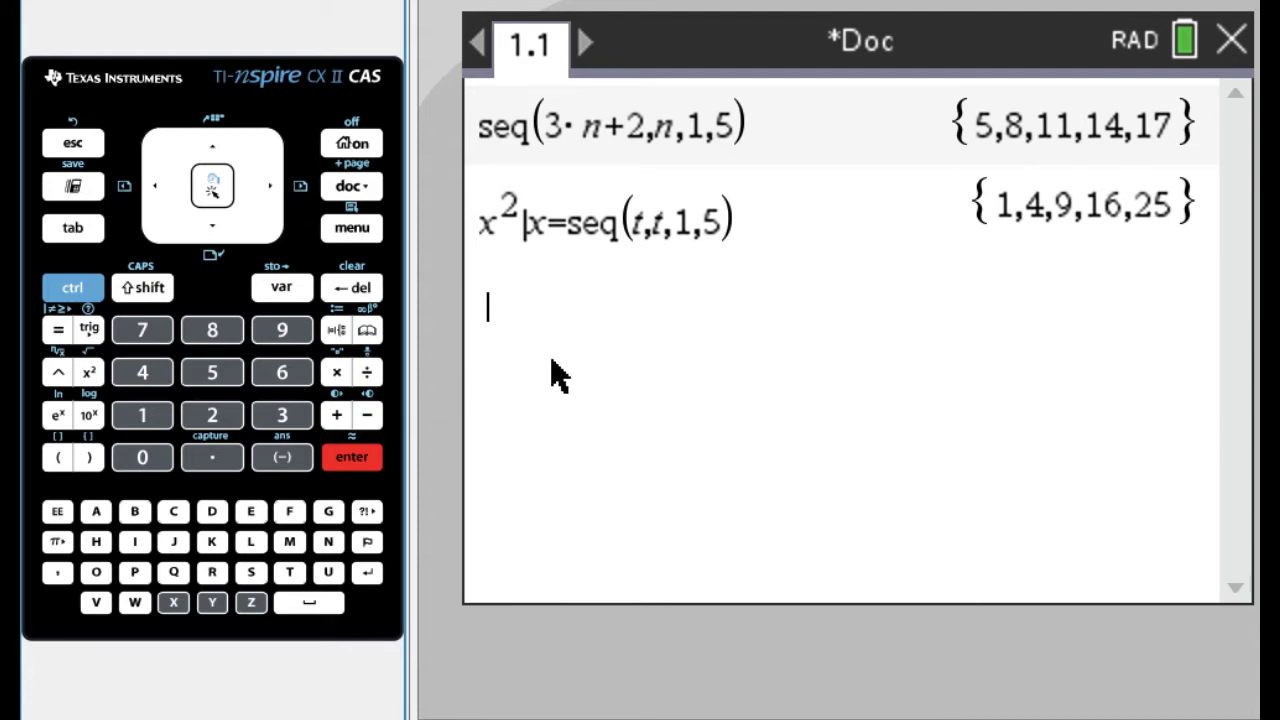
Open the catalog, browse tabs 2–6, then return to the alphabetical list on tab 1
click(368, 334)
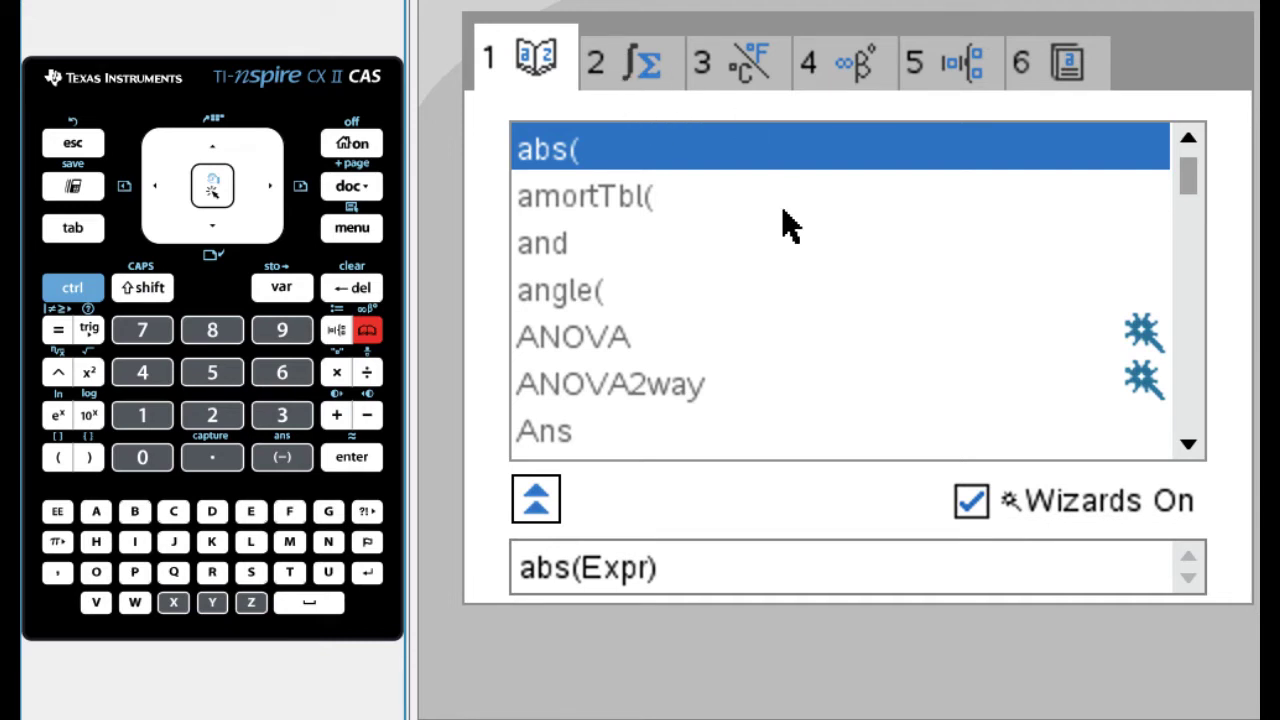
key(2)
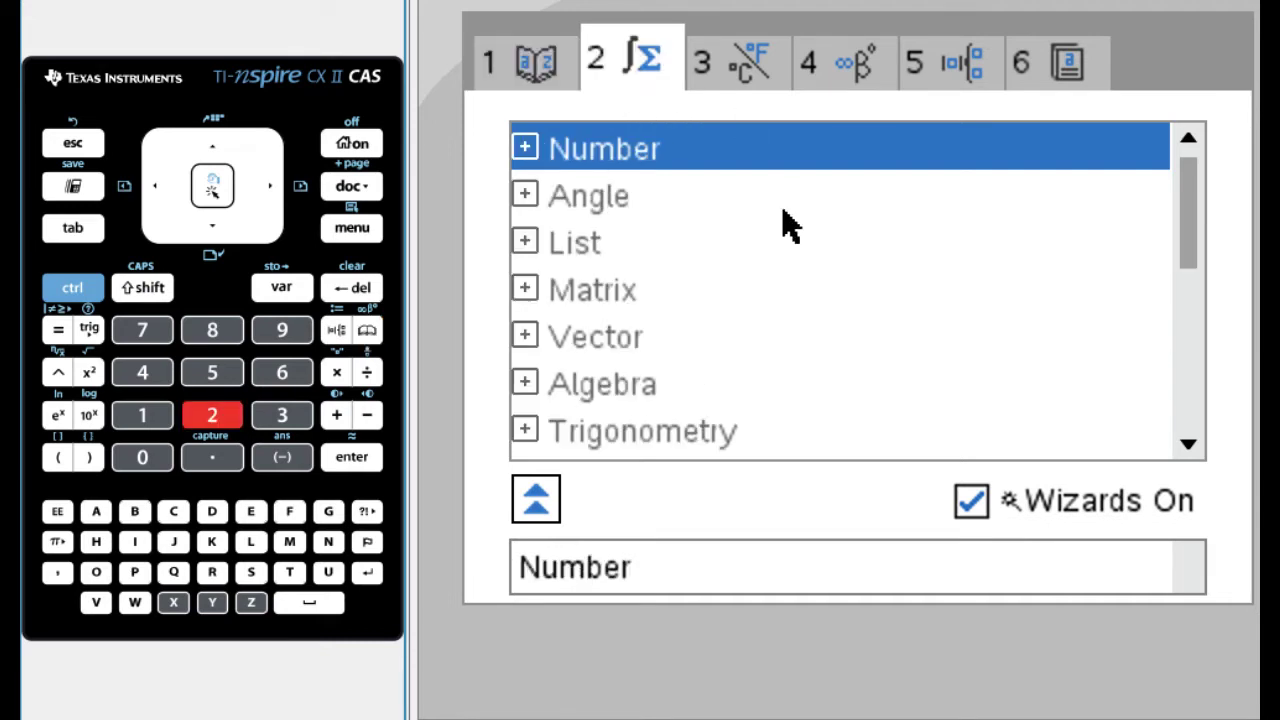
key(3)
key(4)
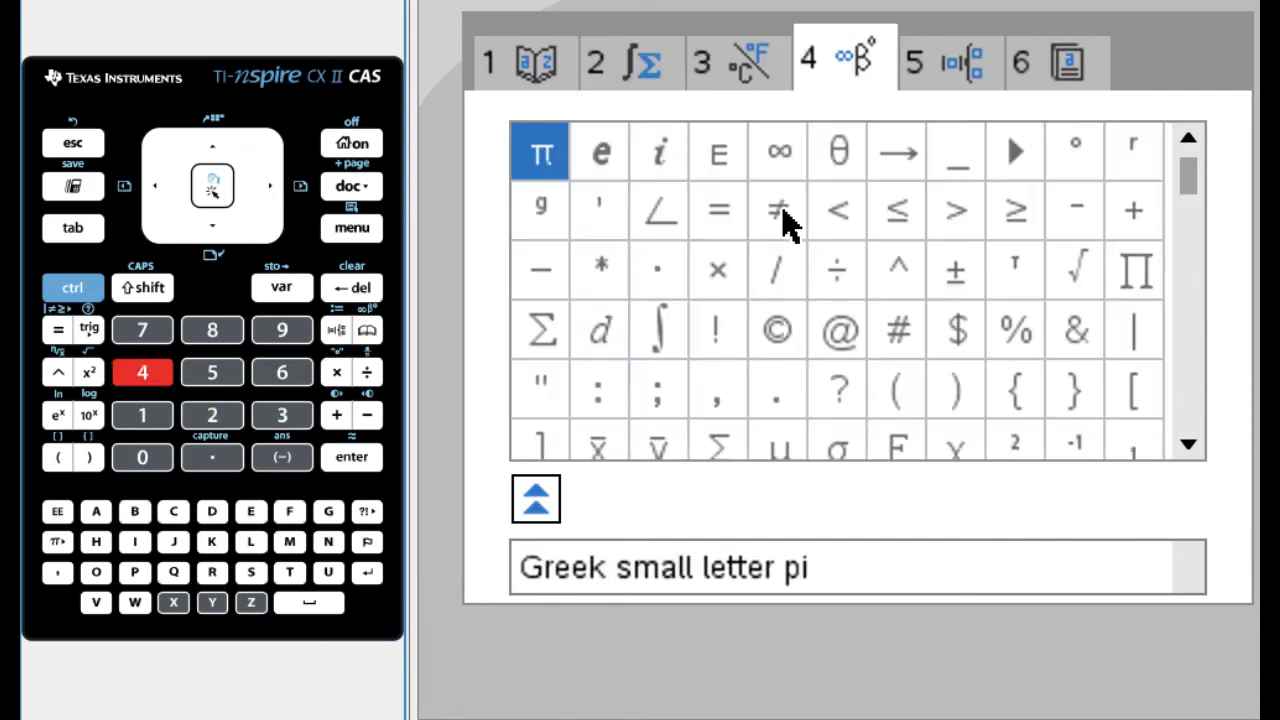
key(5)
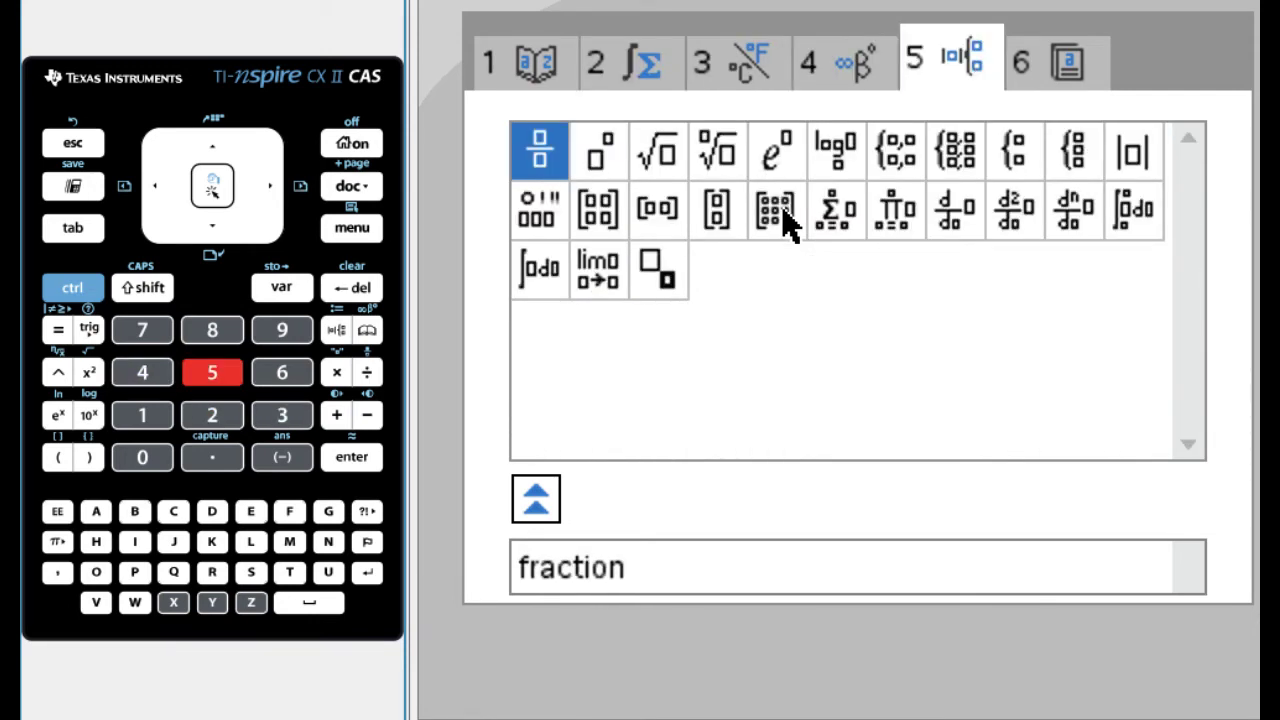
key(6)
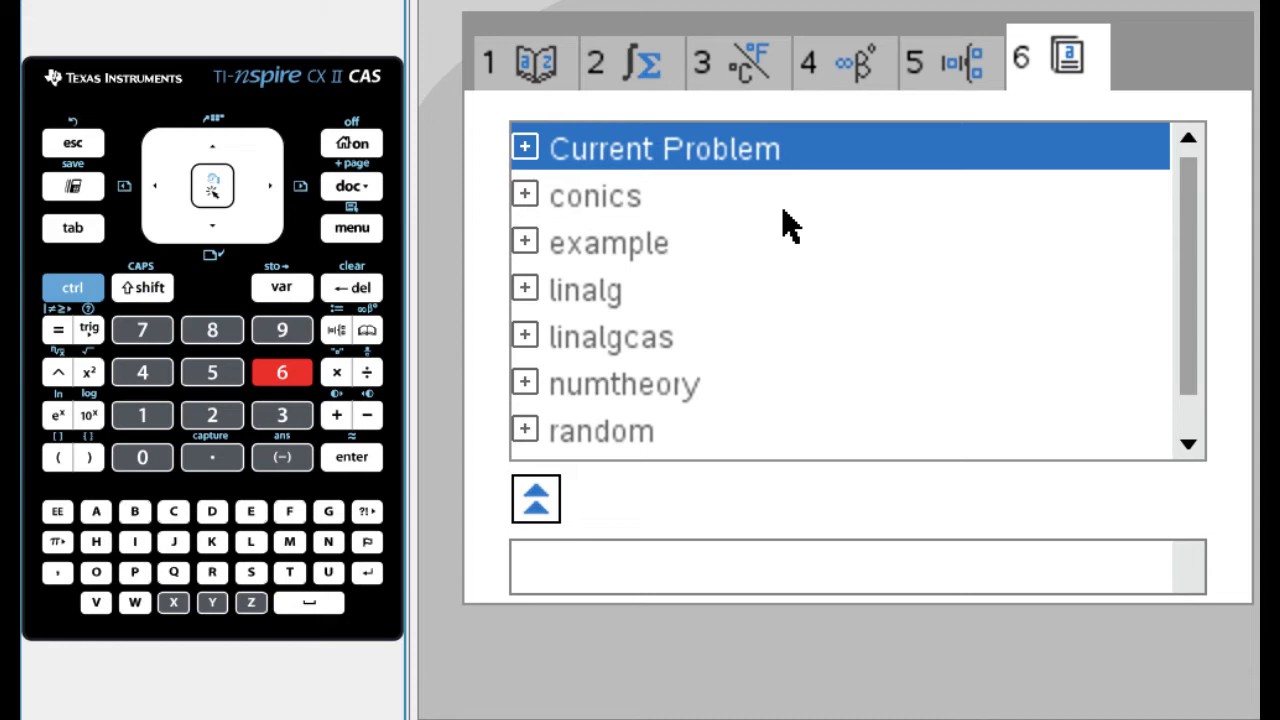
key(3)
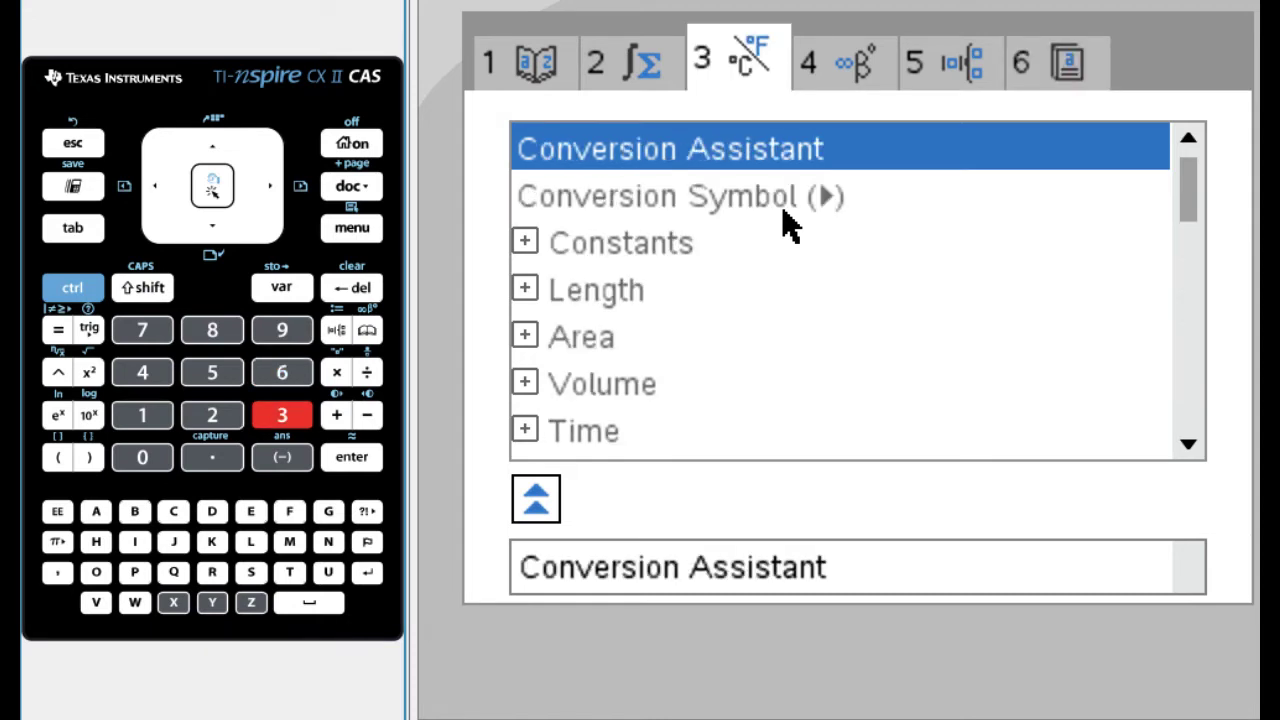
key(1)
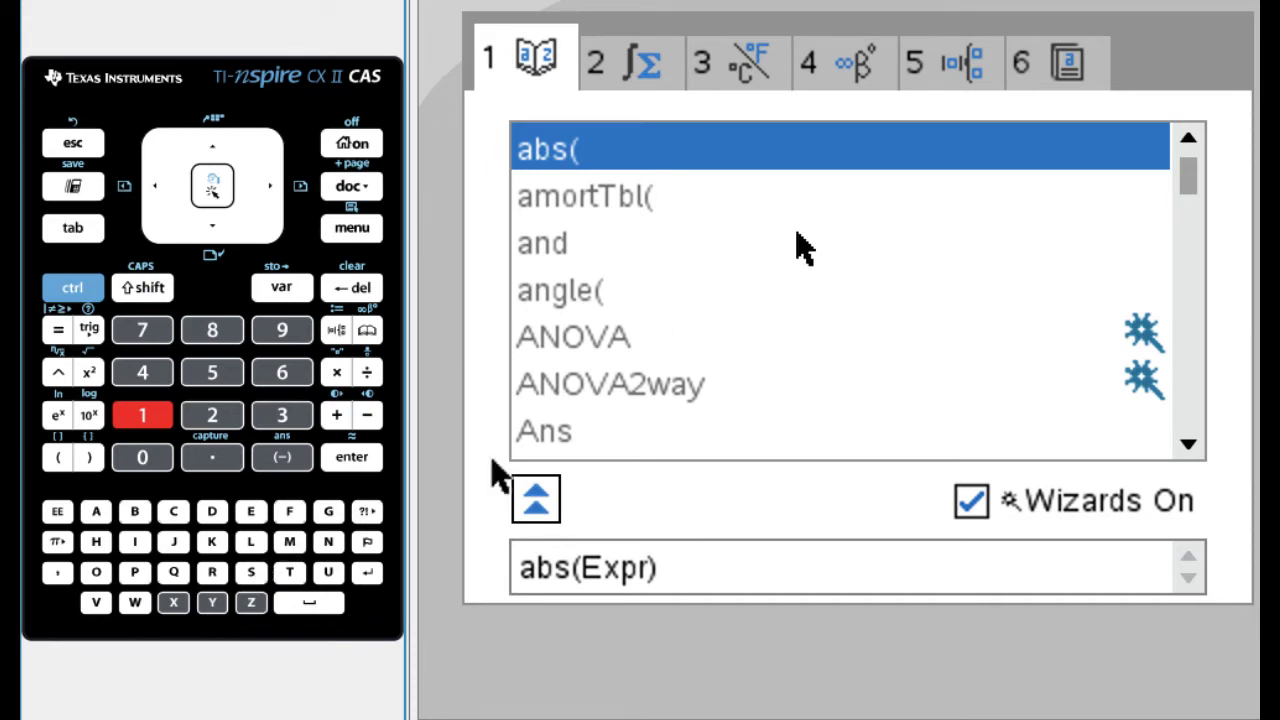
Jump to the S commands, scroll to seq(, then close the catalog without inserting anything
key(s)
key(Down)
key(Down)
key(Down)
key(Down)
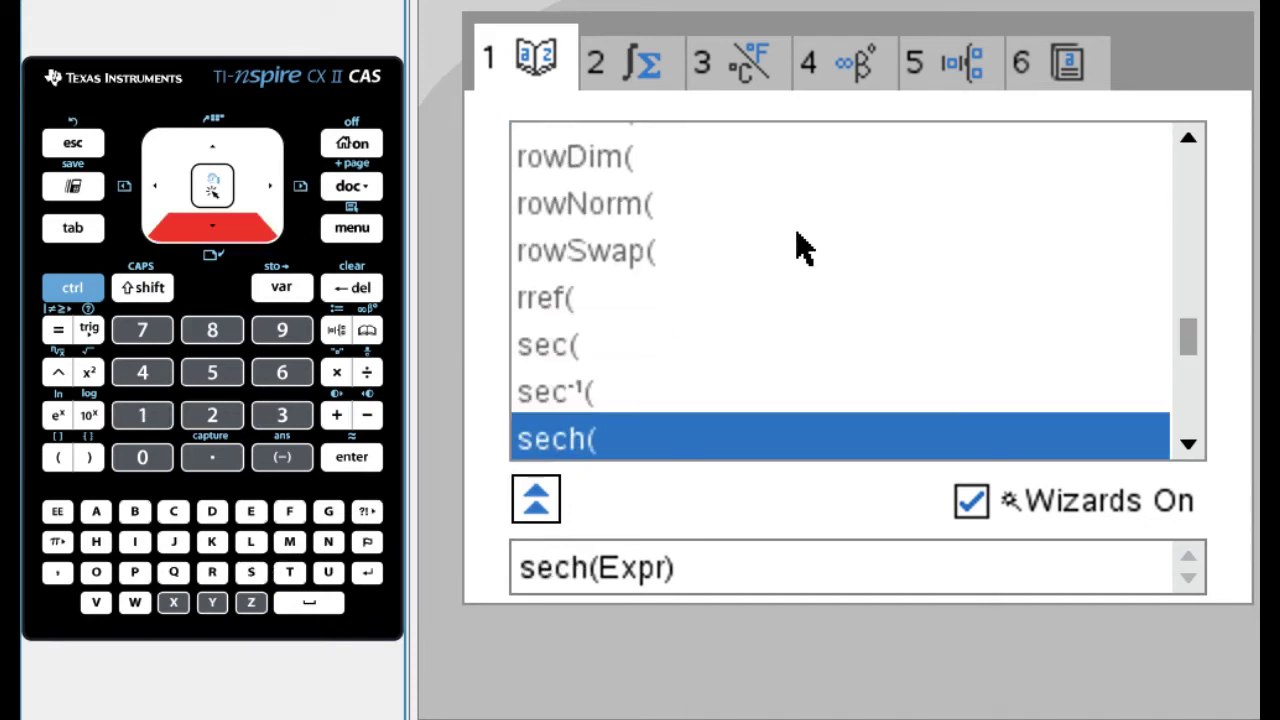
key(Down)
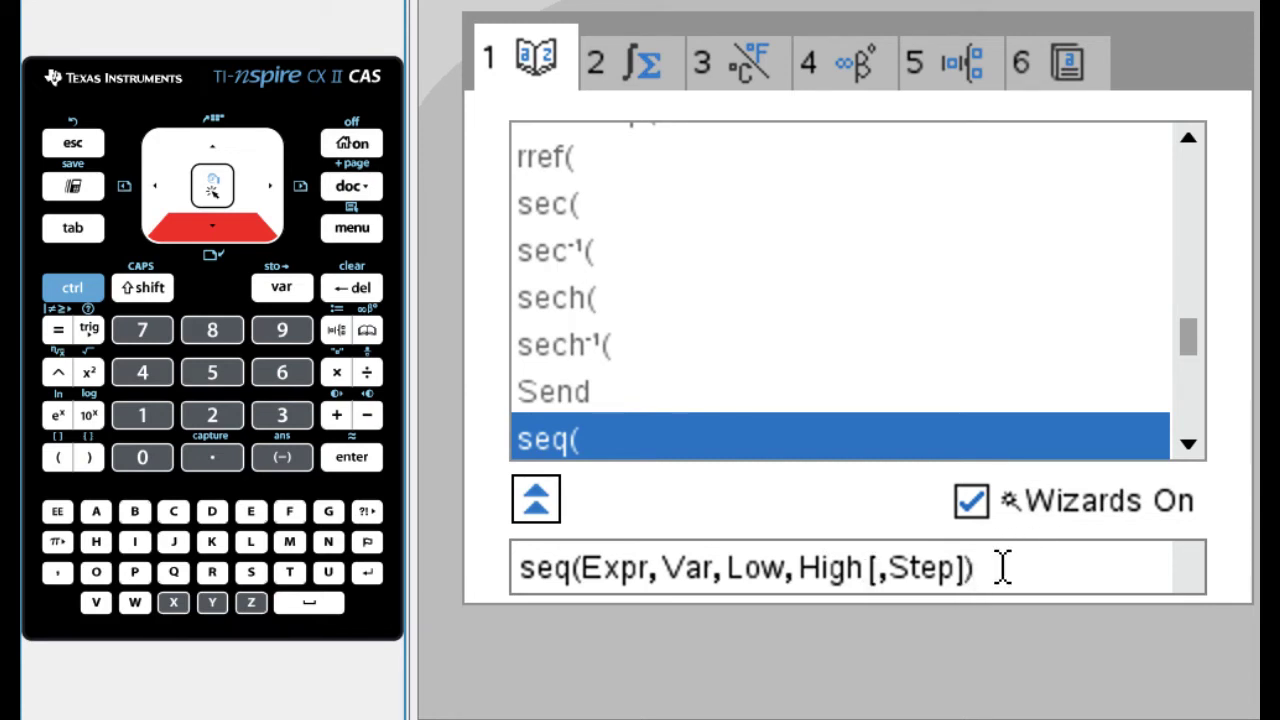
key(Escape)
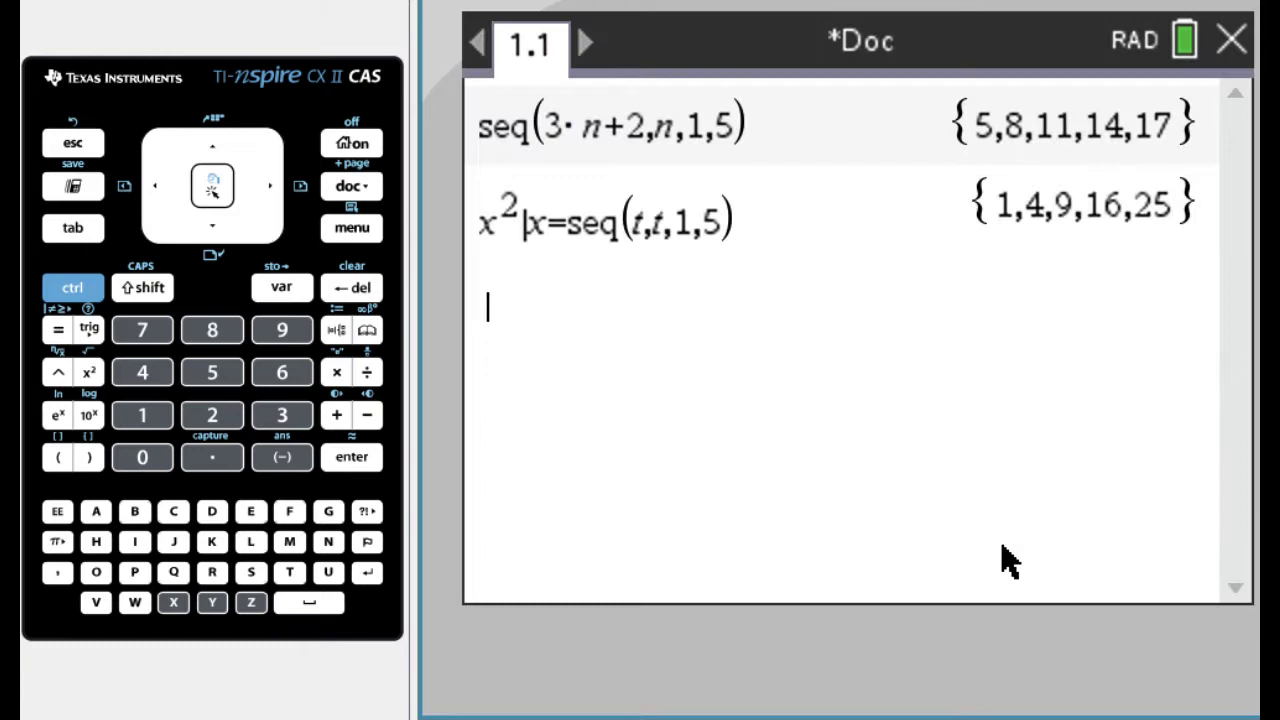
Evaluate seq(t,t,0,5,0.5) to list 0 to 5 in half steps
text(seq)
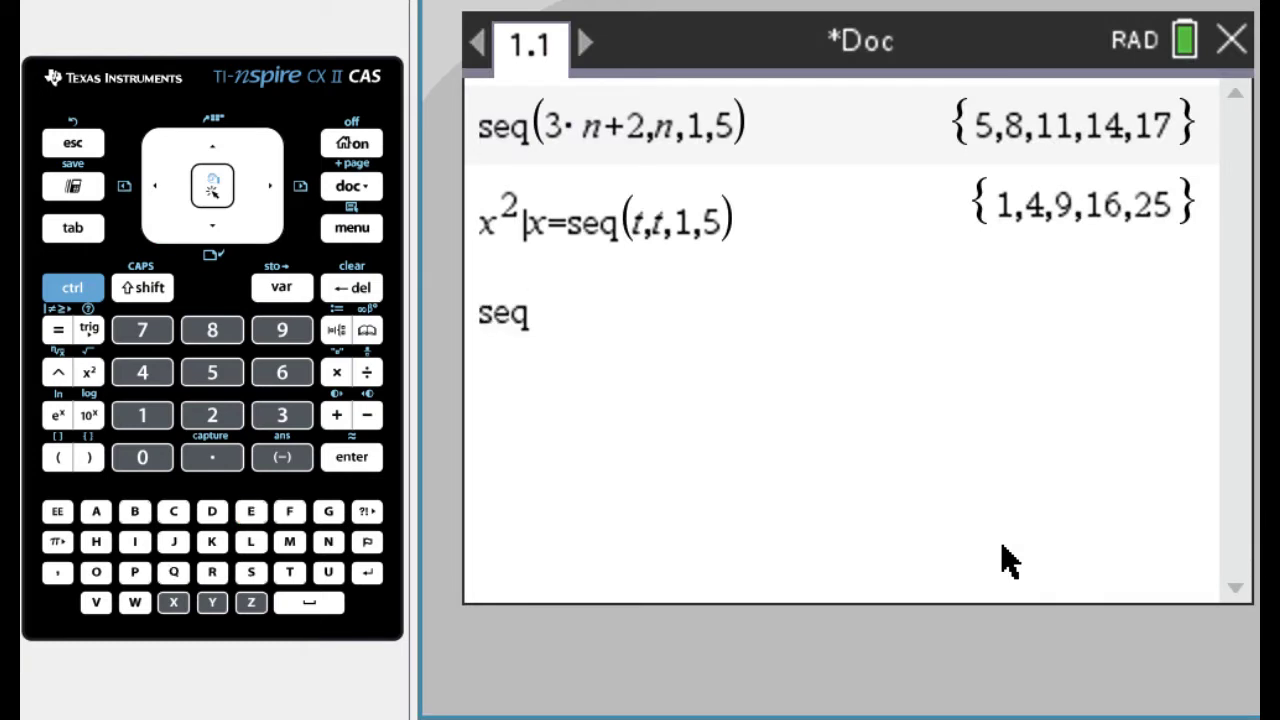
text(()
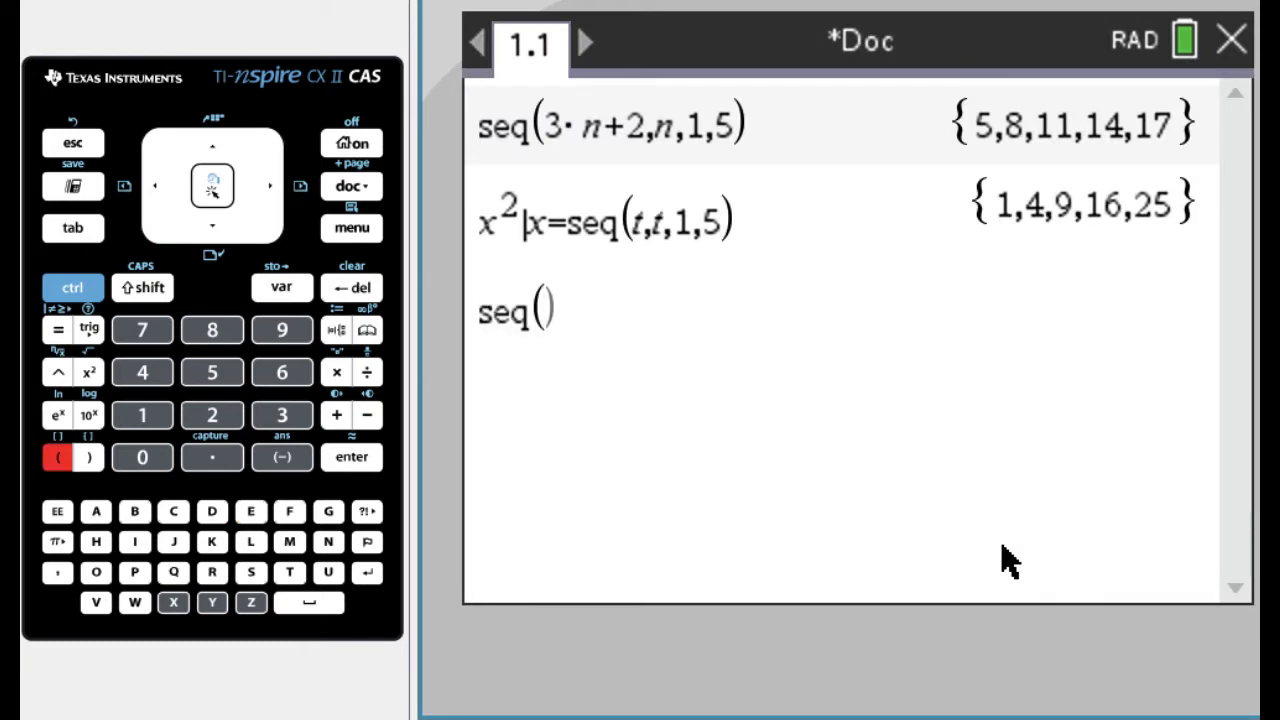
text(3)
key(BackSpace)
text(t,t,)
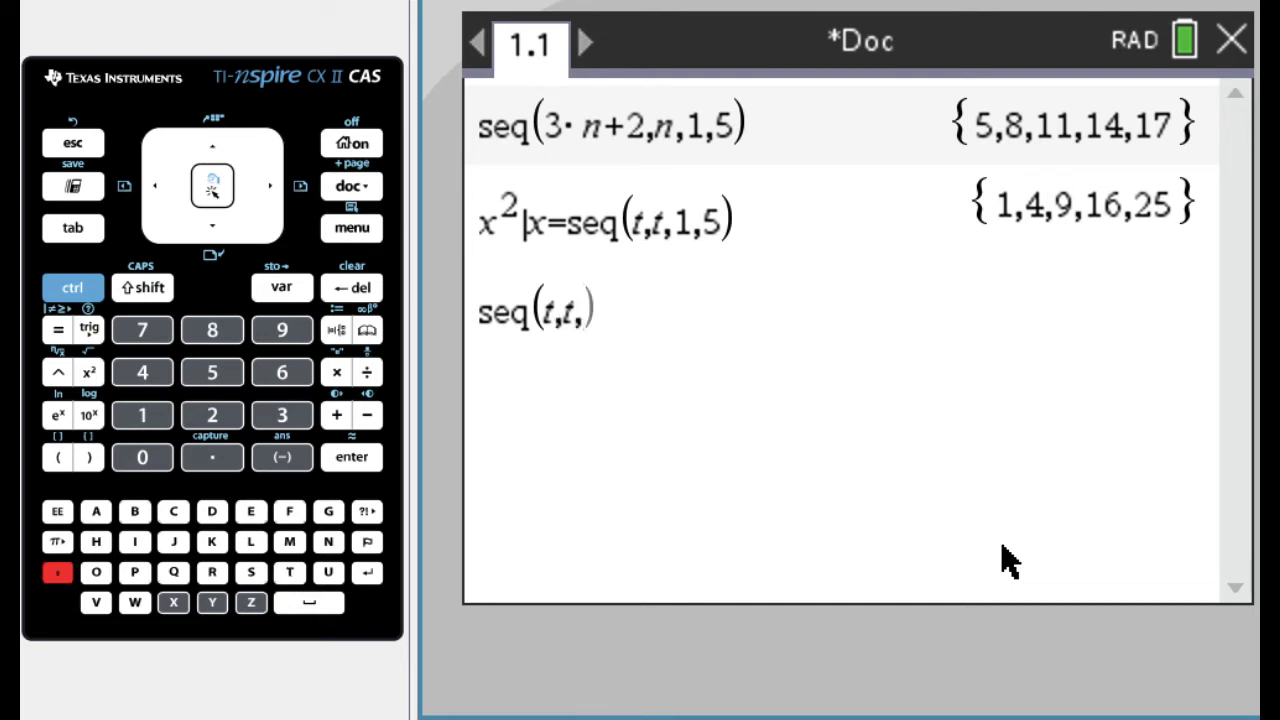
text(0,5)
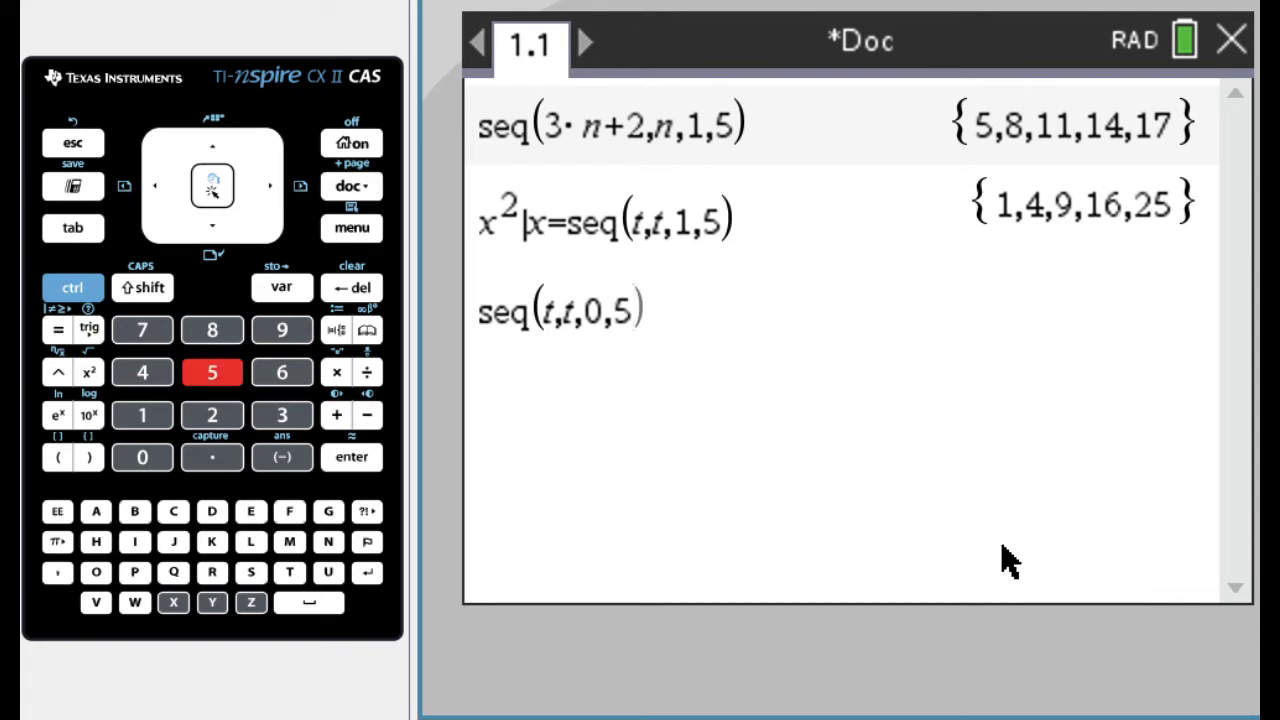
text(,)
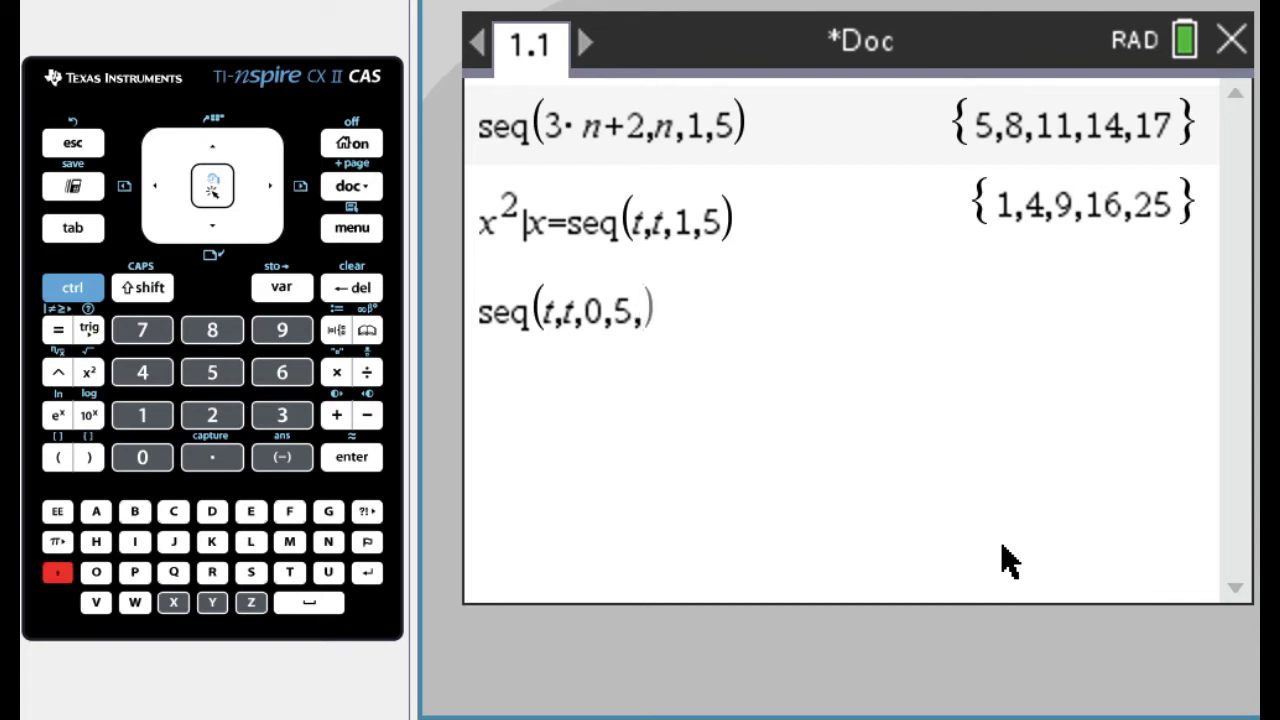
text(.5)
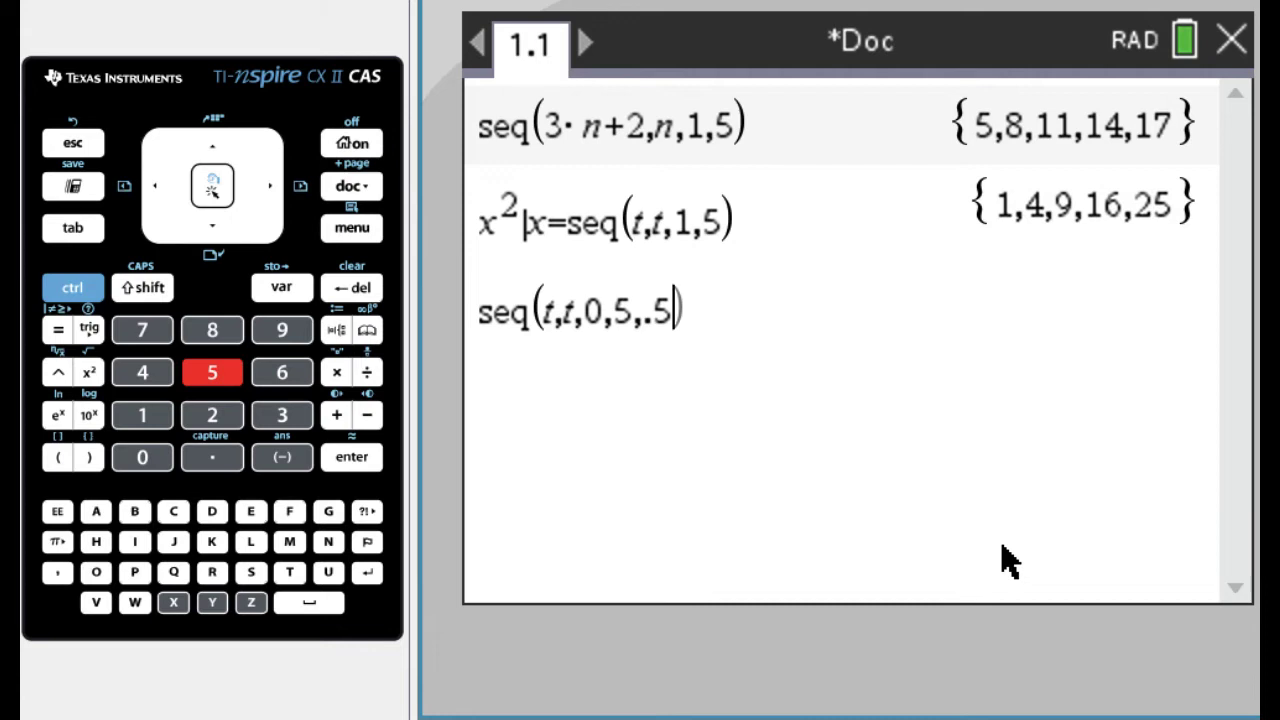
key(Return)
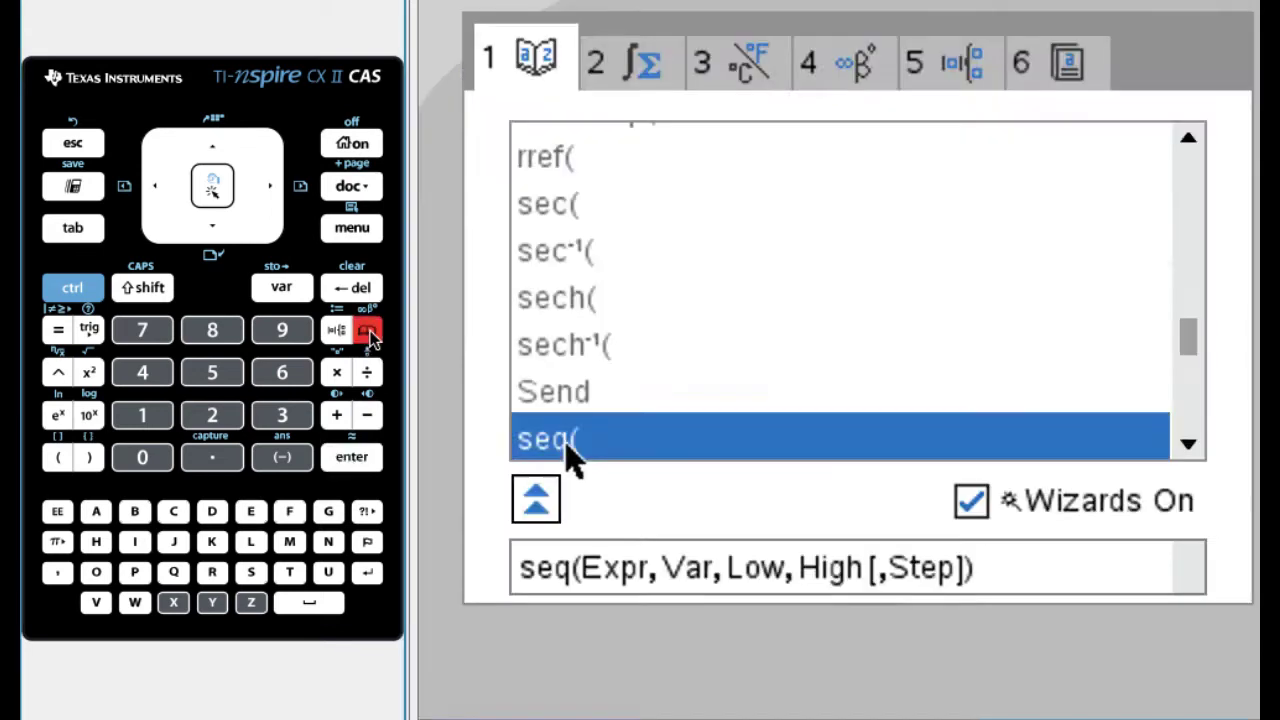
Select seqn( in the catalog, view its full syntax help, and insert it into the entry line
key(Down)
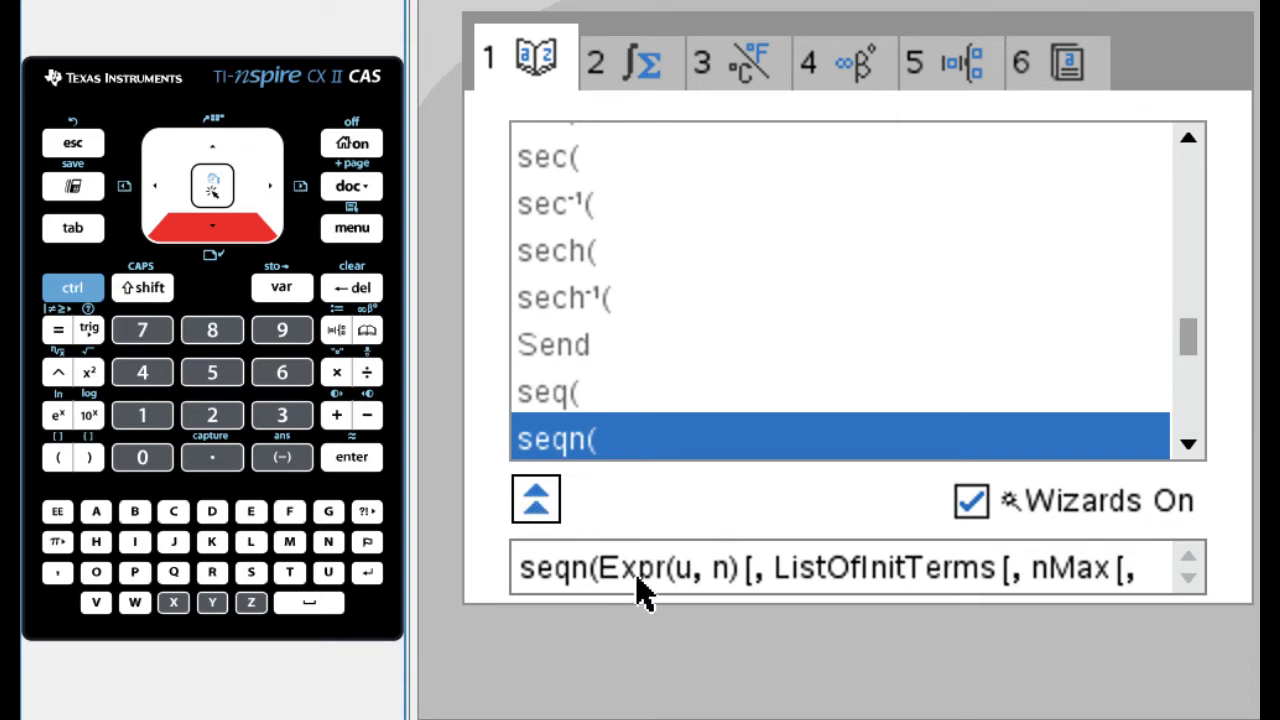
click(540, 500)
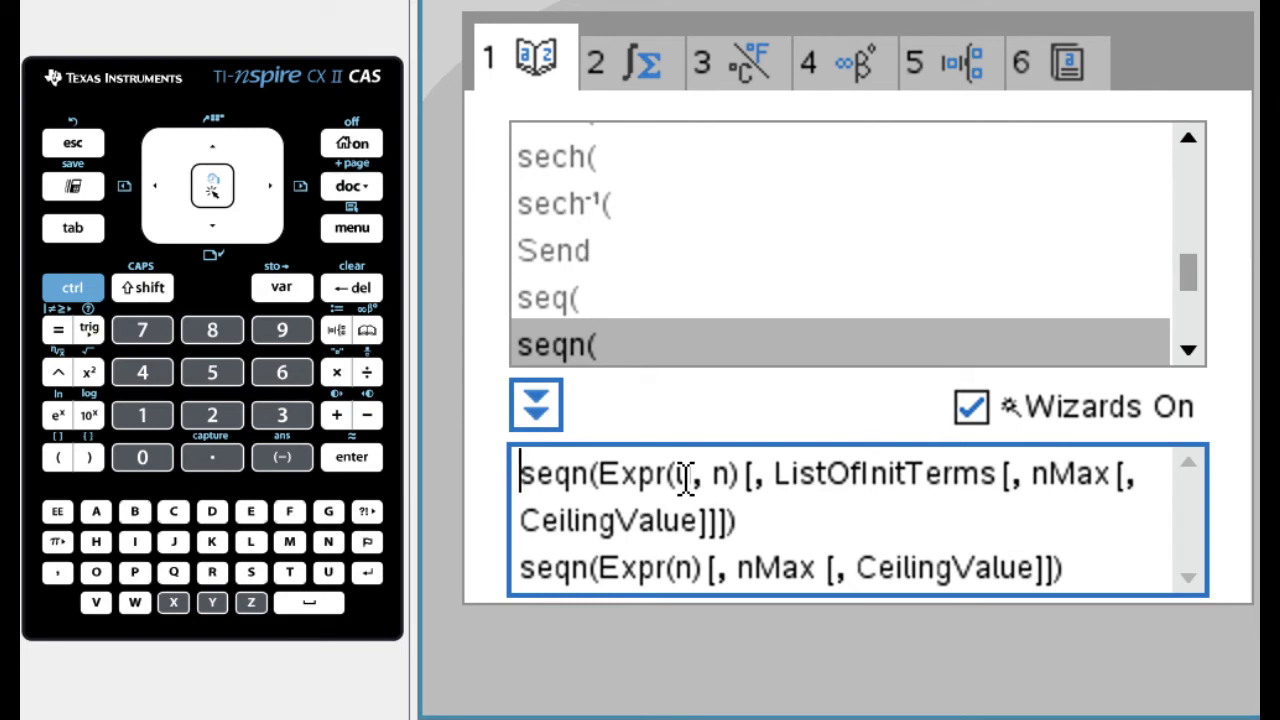
key(Return)
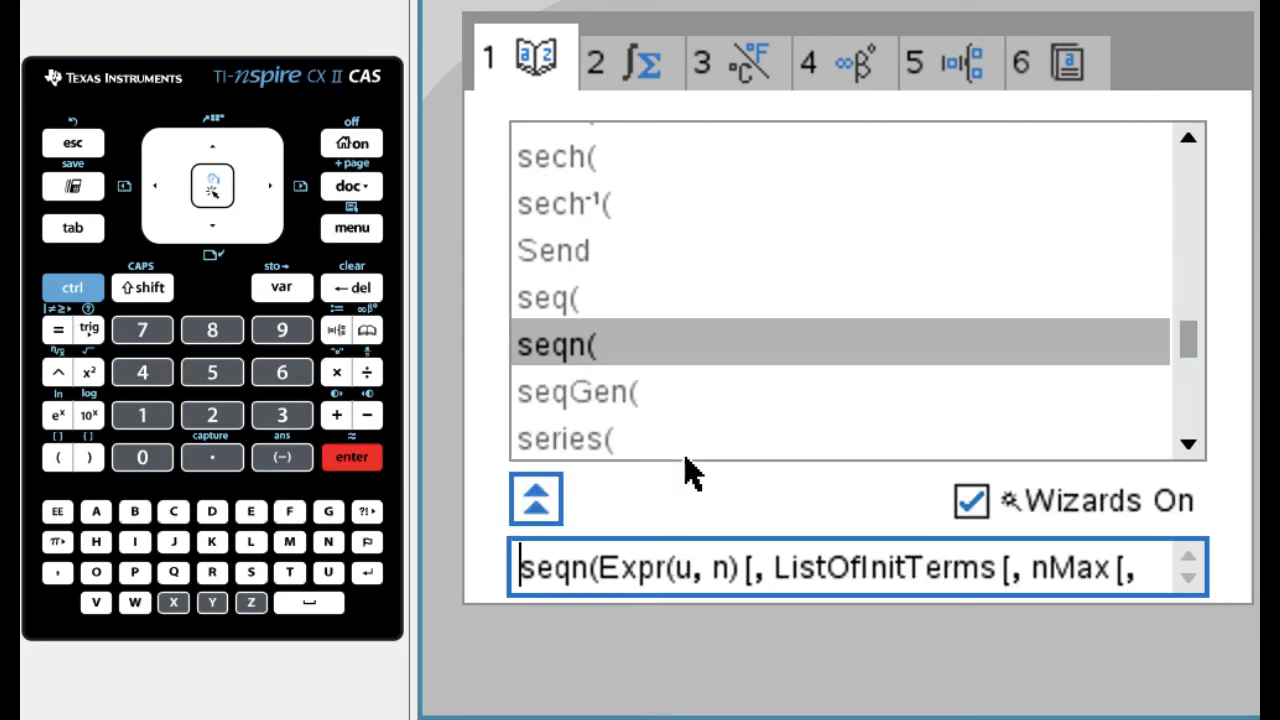
key(Return)
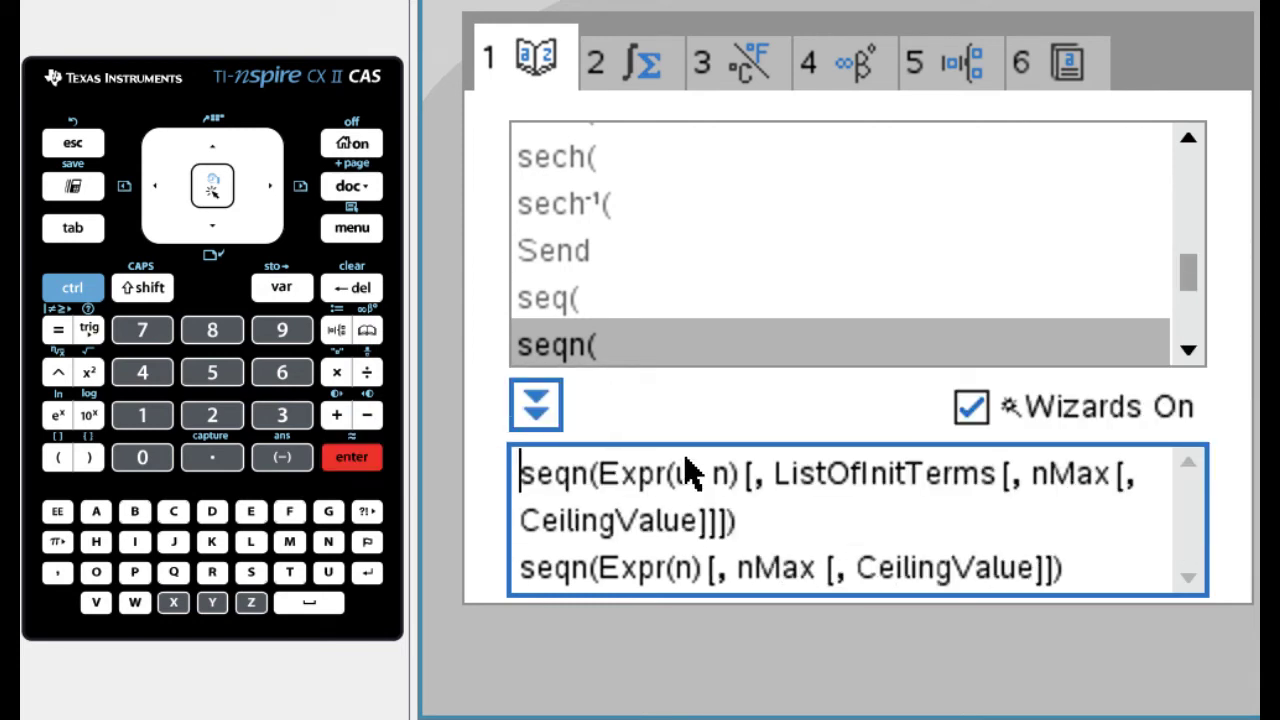
click(571, 349)
key(Return)
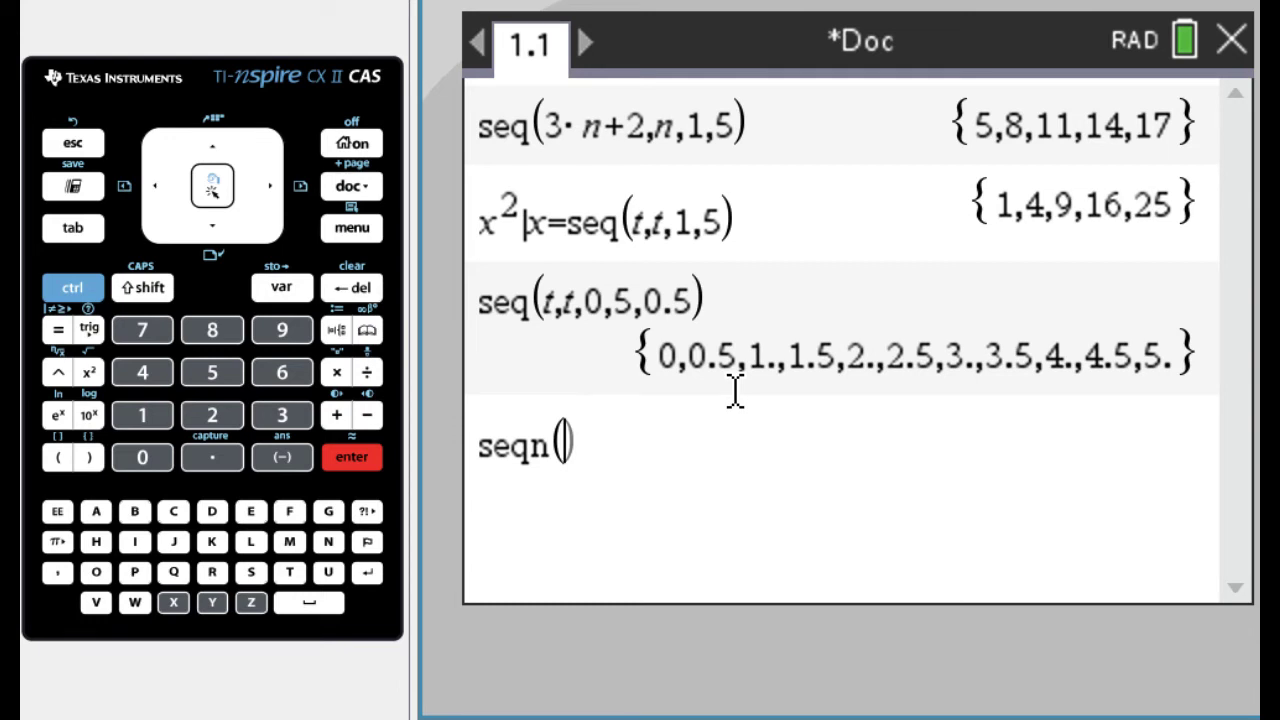
Evaluate seqn(3n+2,5), giving {5,8,11,14,17}
text(3n)
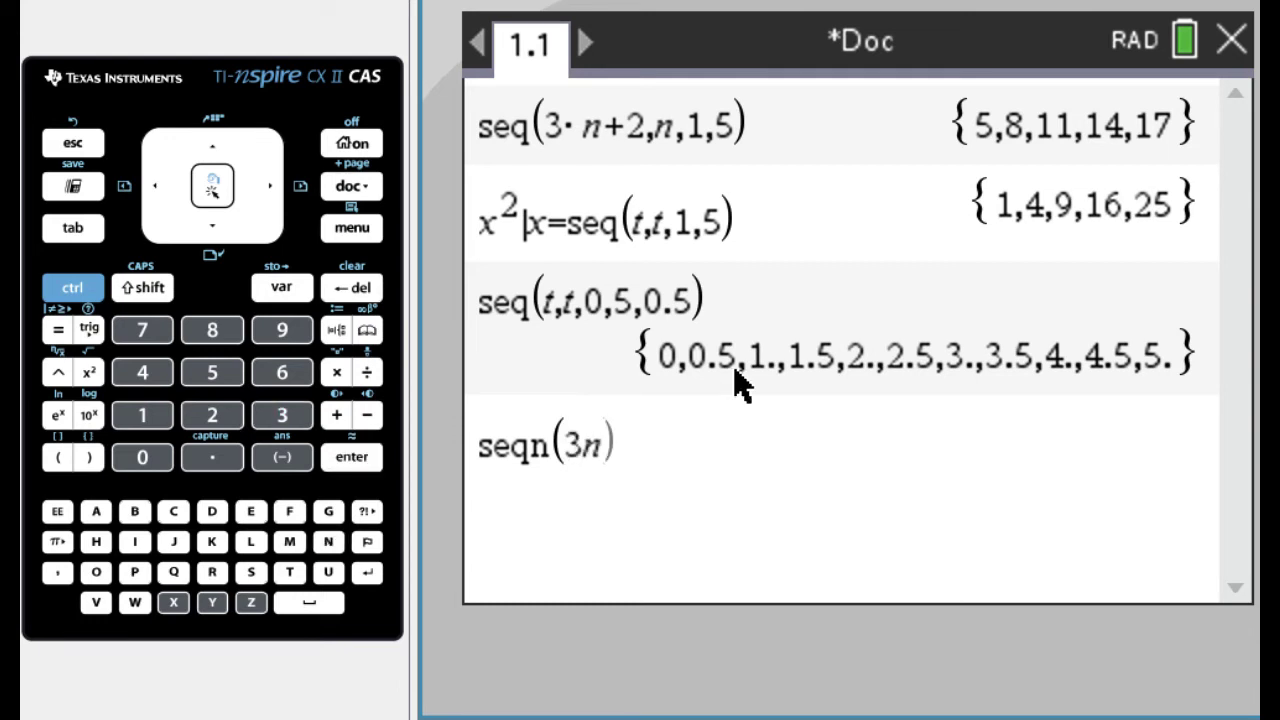
text(+2,)
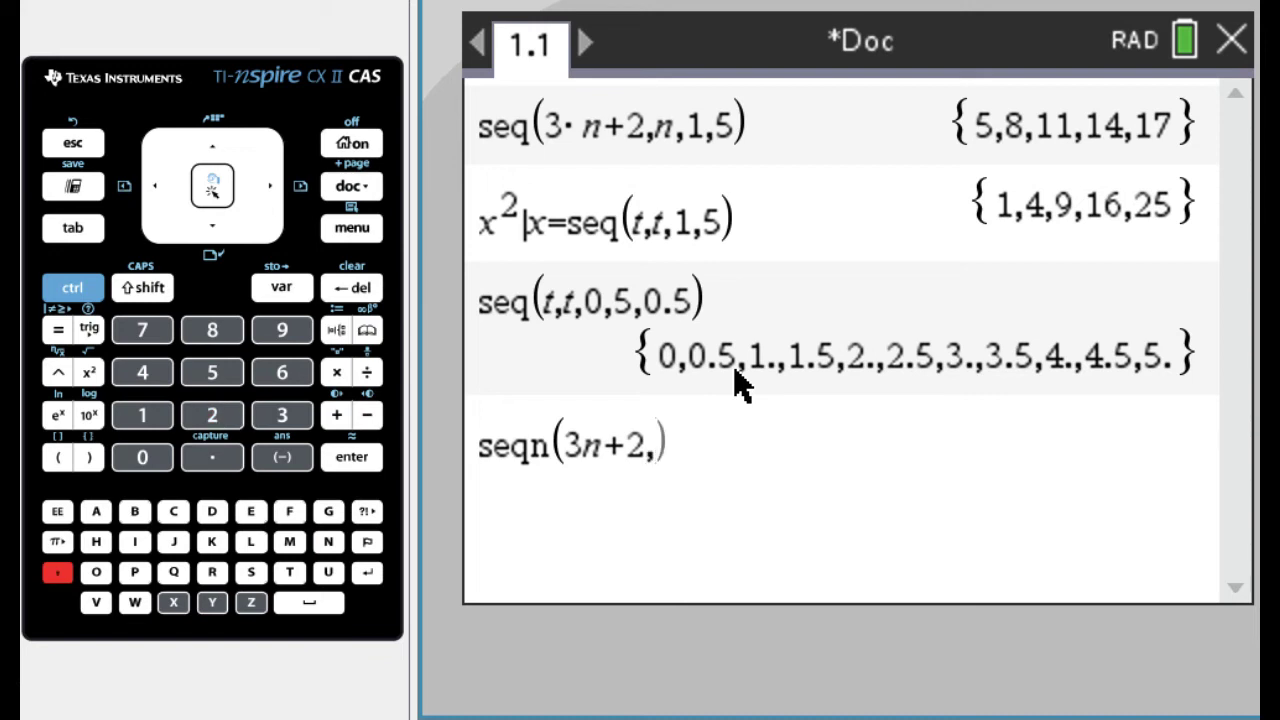
text(5)
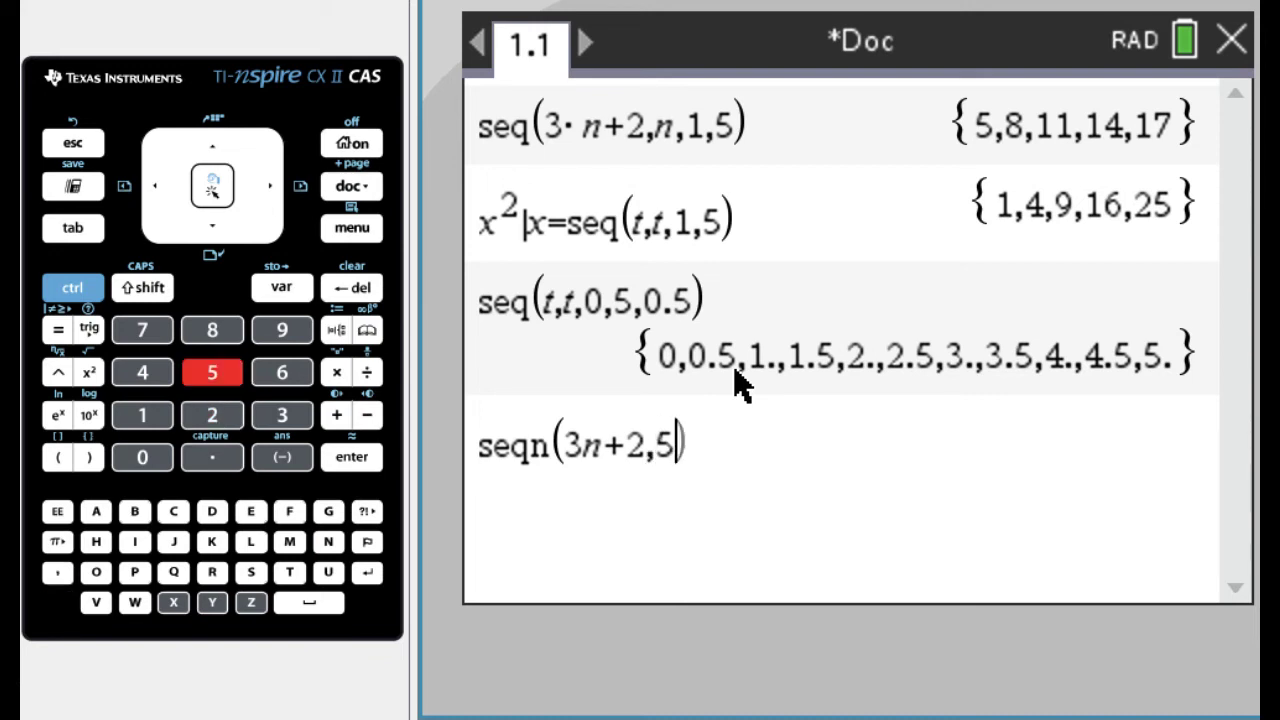
key(Return)
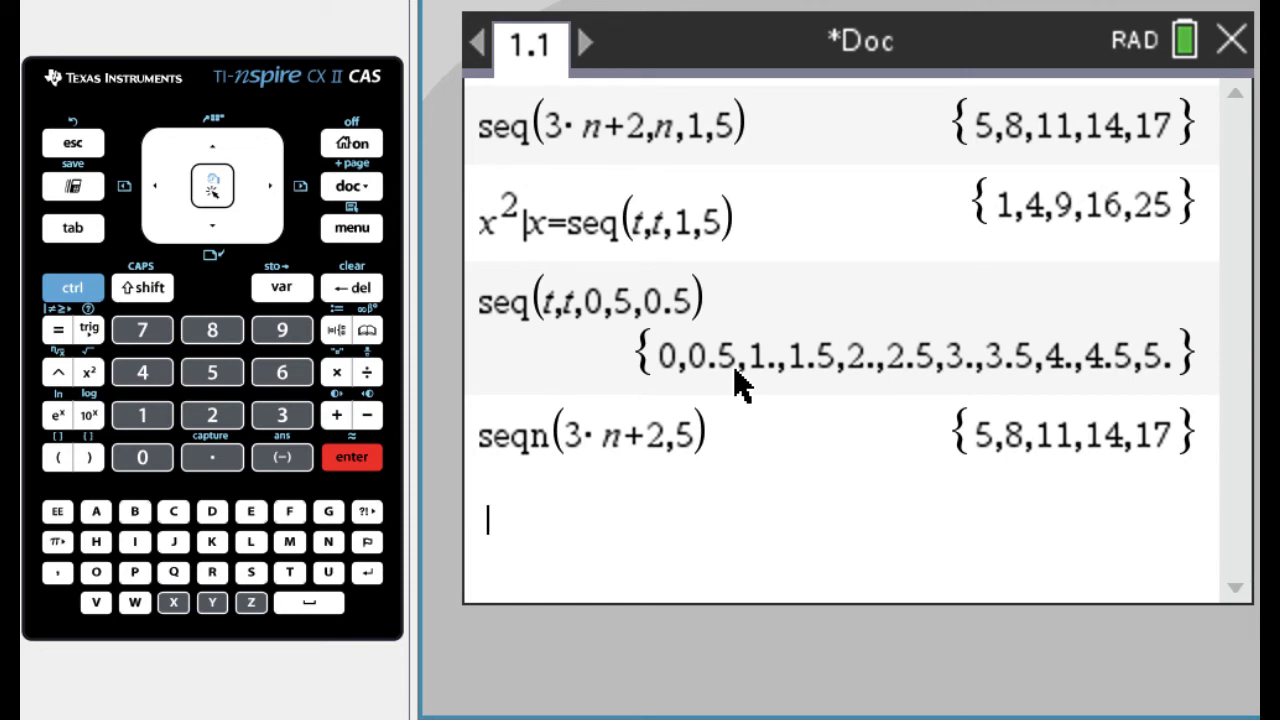
Copy the previous seqn entry to a new line and delete its arguments 3n+2,5
key(Up)
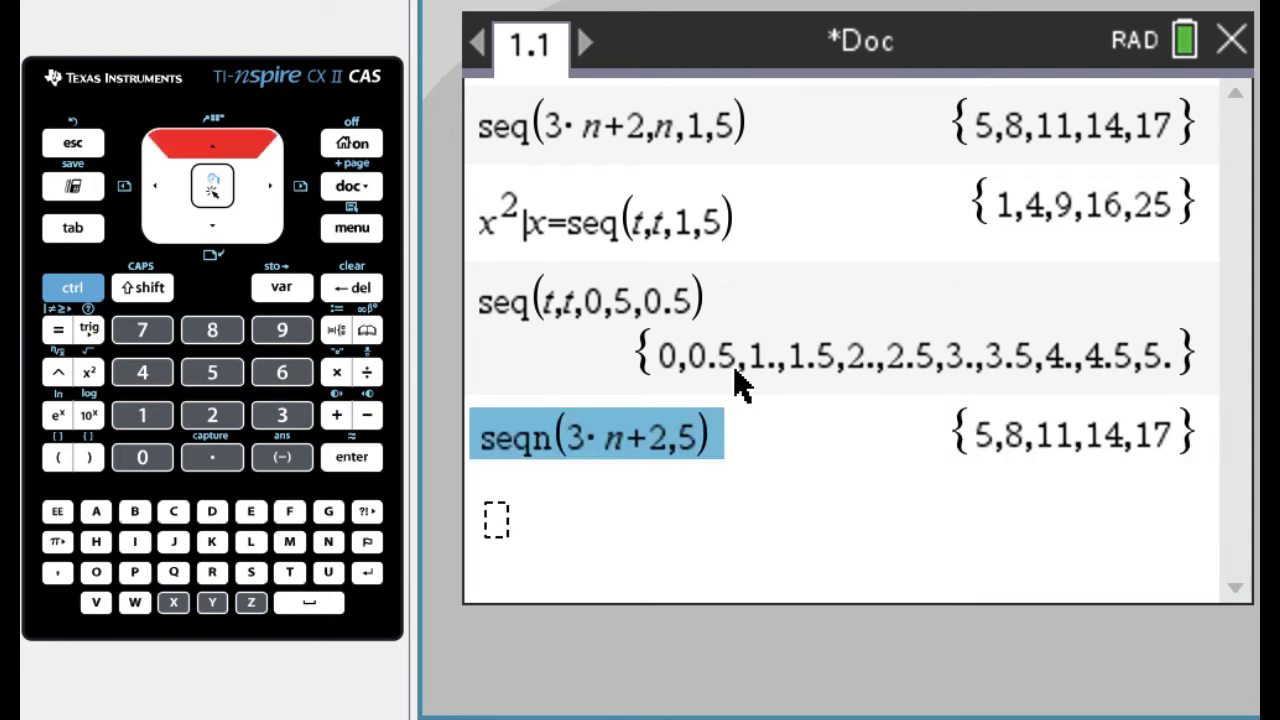
key(Return)
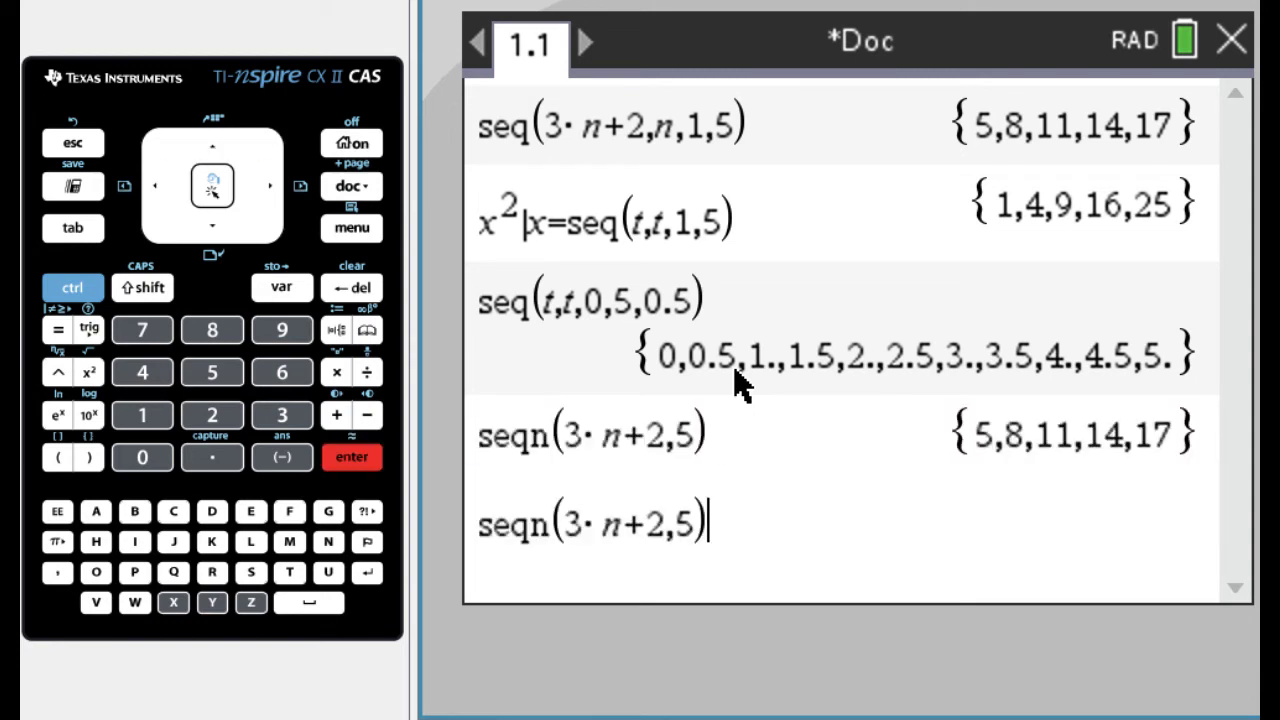
key(Left)
key(Left)
key(shift+Right)
key(shift+Left)
key(shift+Left)
key(shift+Left)
key(shift+Left)
key(shift+Left)
key(shift+Left)
key(shift+Left)
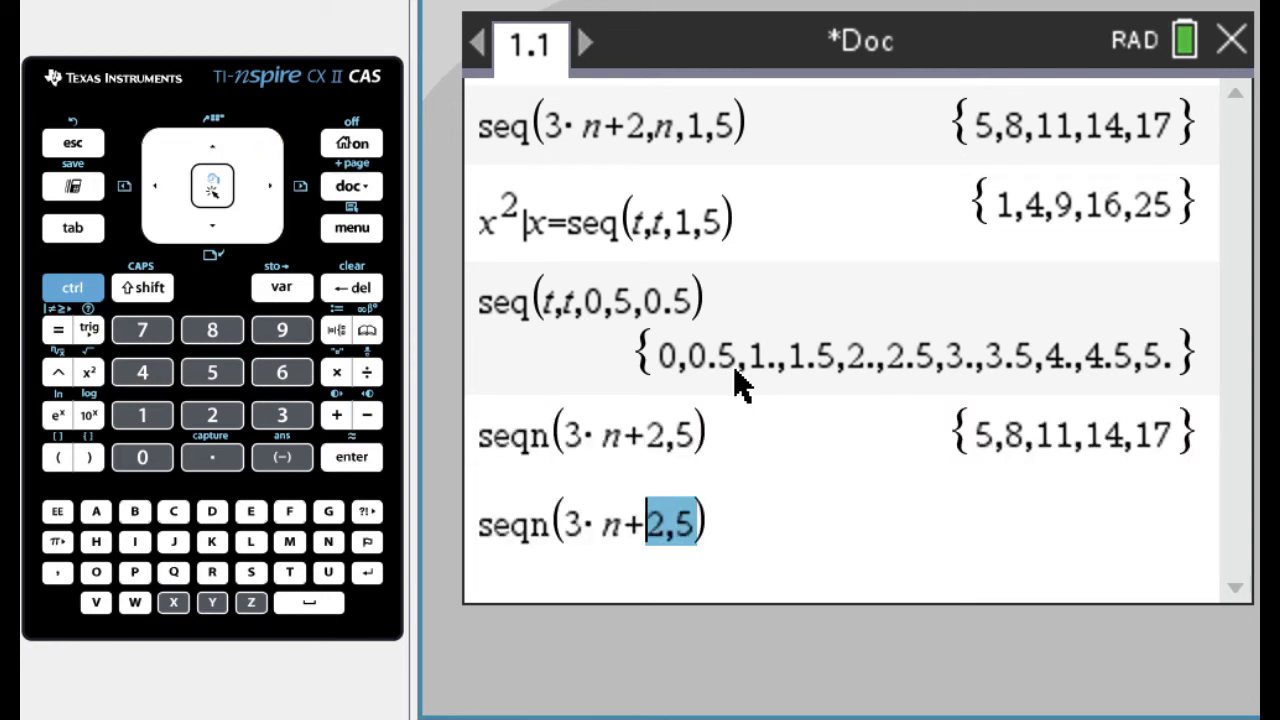
key(shift+Right)
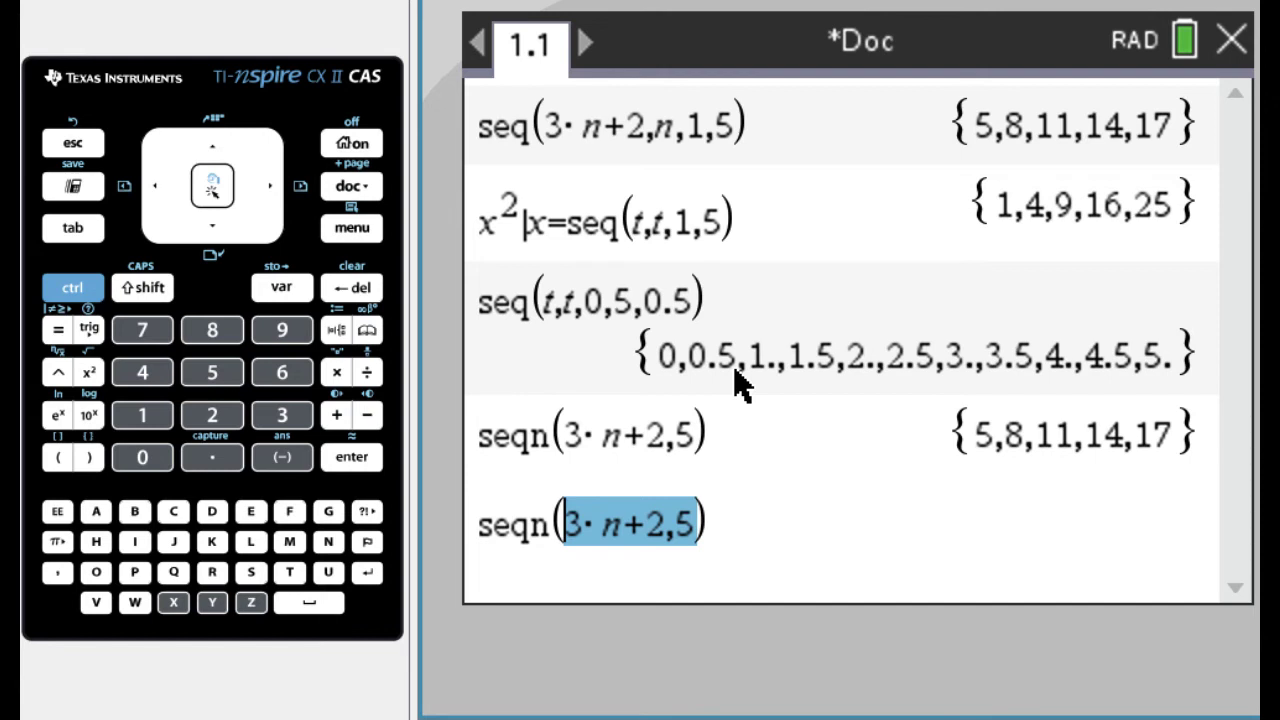
key(Right)
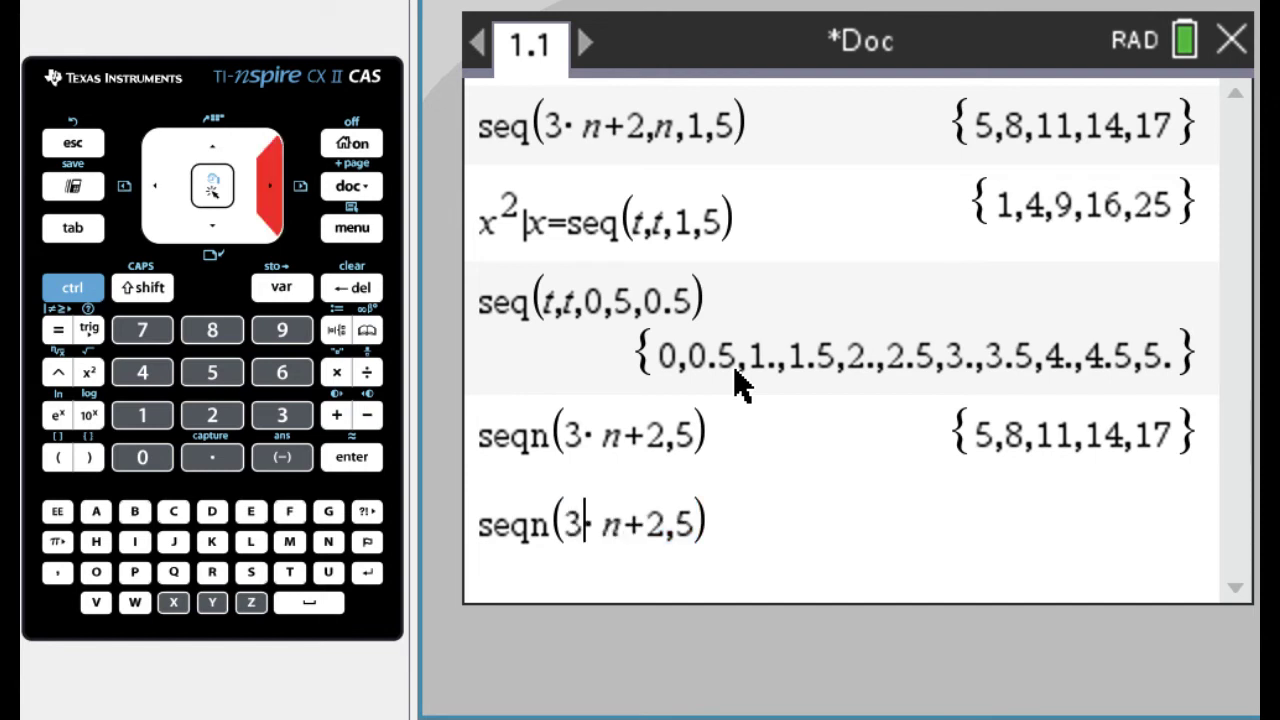
key(shift+Left)
key(shift+Right)
key(shift+Right)
key(shift+Right)
key(shift+Right)
key(shift+Right)
key(shift+Right)
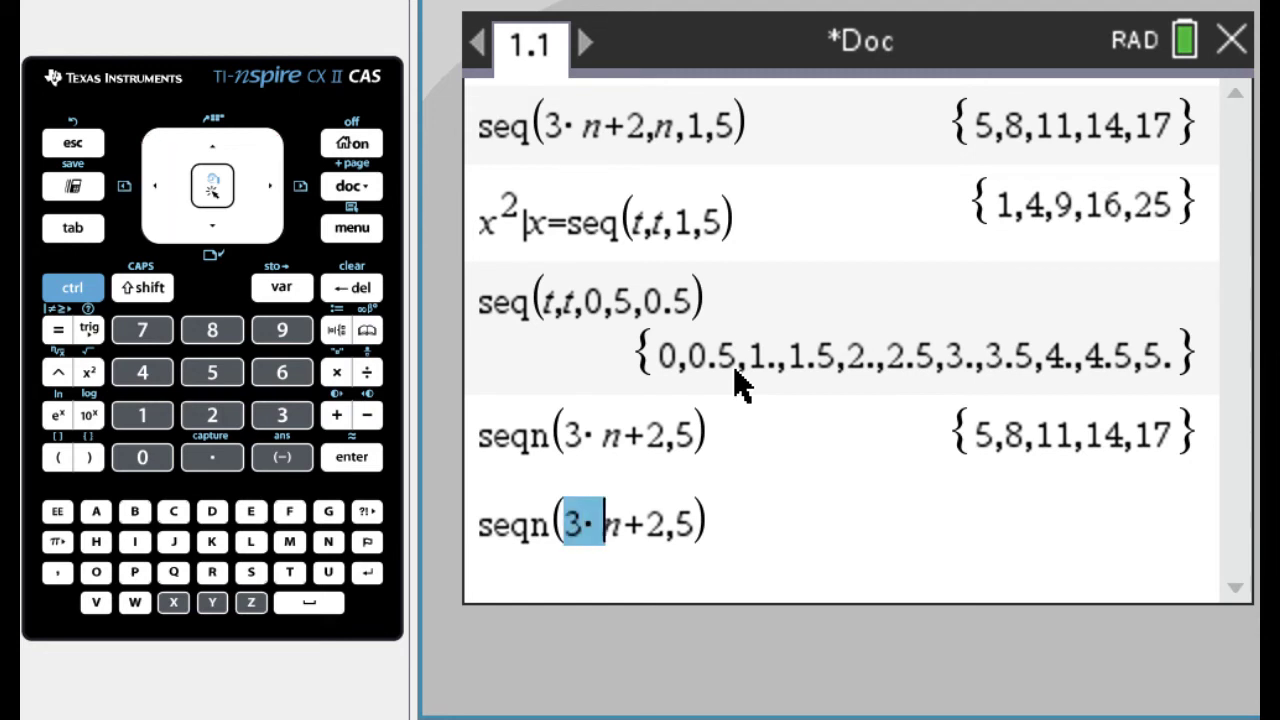
key(BackSpace)
Type the Fibonacci recurrence u(n-1)+u(n-2) followed by a comma inside seqn()
text(u()
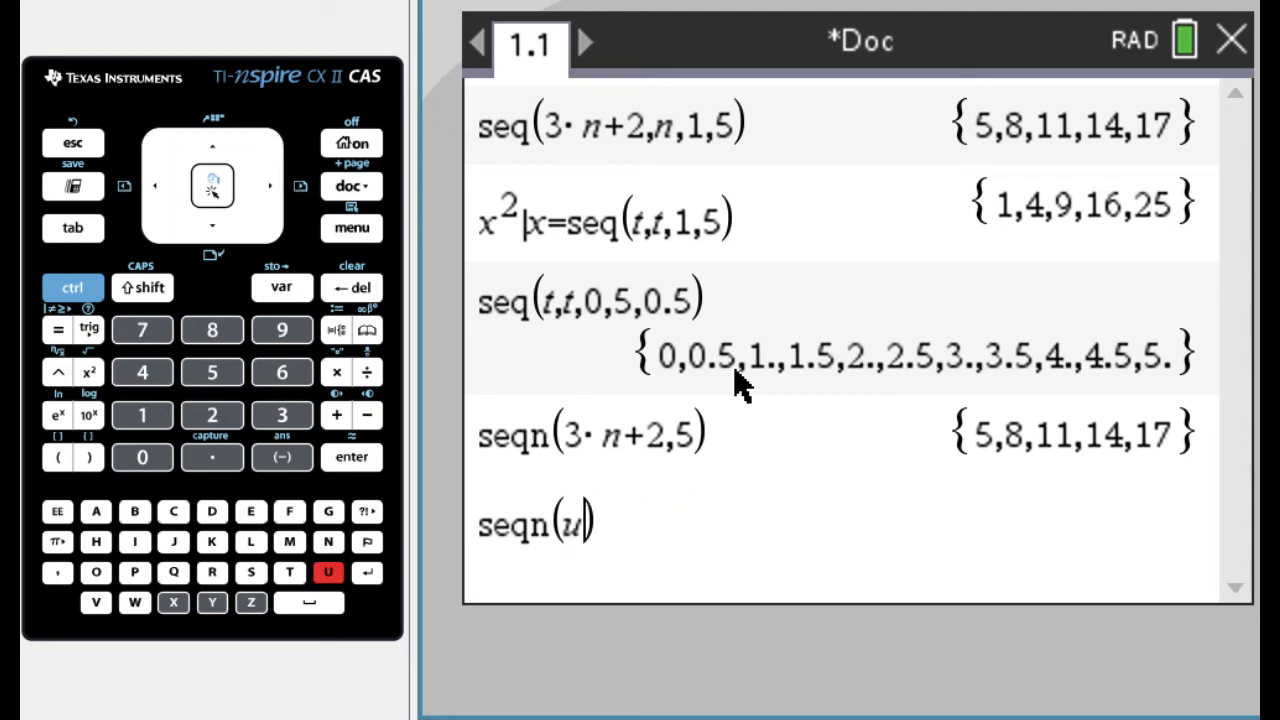
text(n-1)
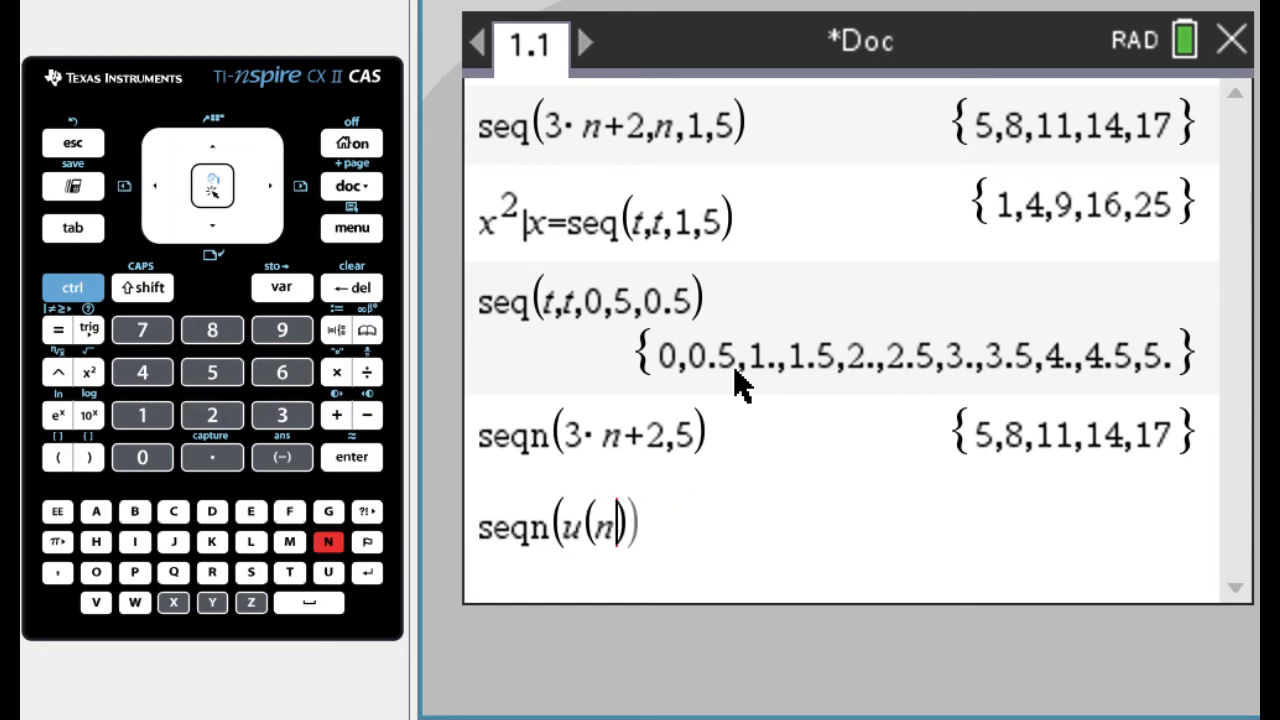
key(Right)
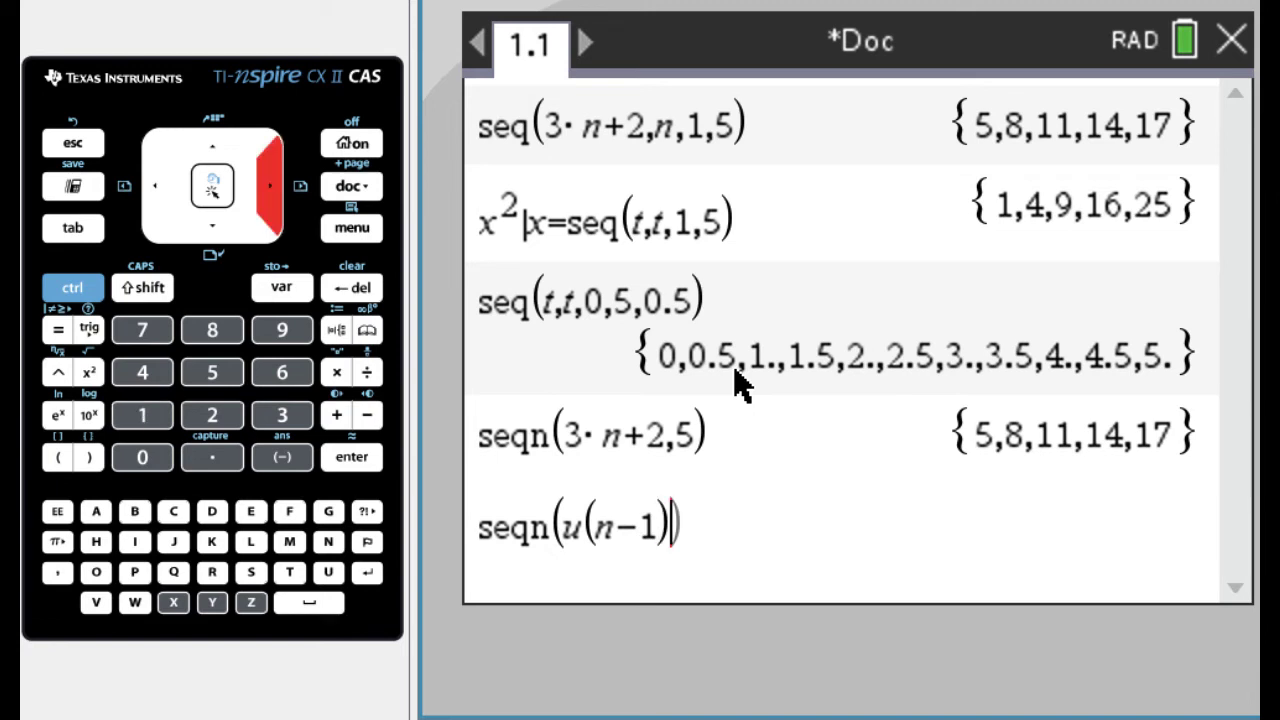
text(+u)
text((n)
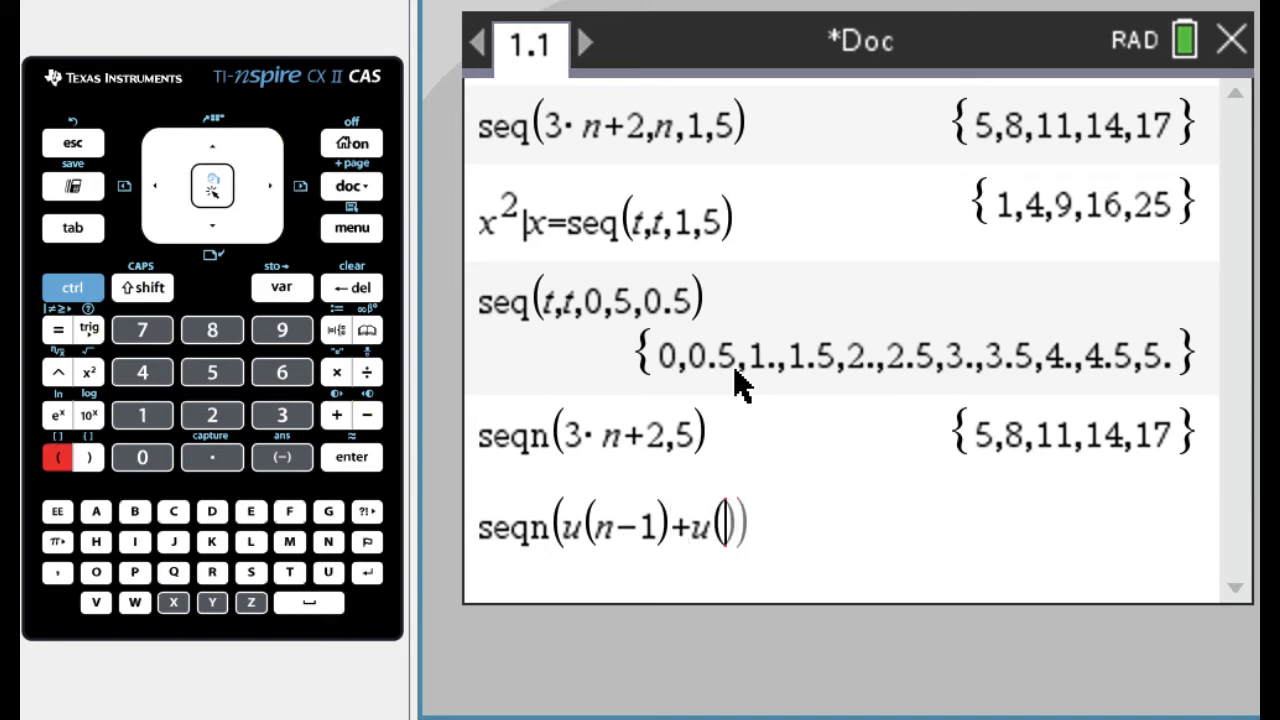
text(-2)
key(Right)
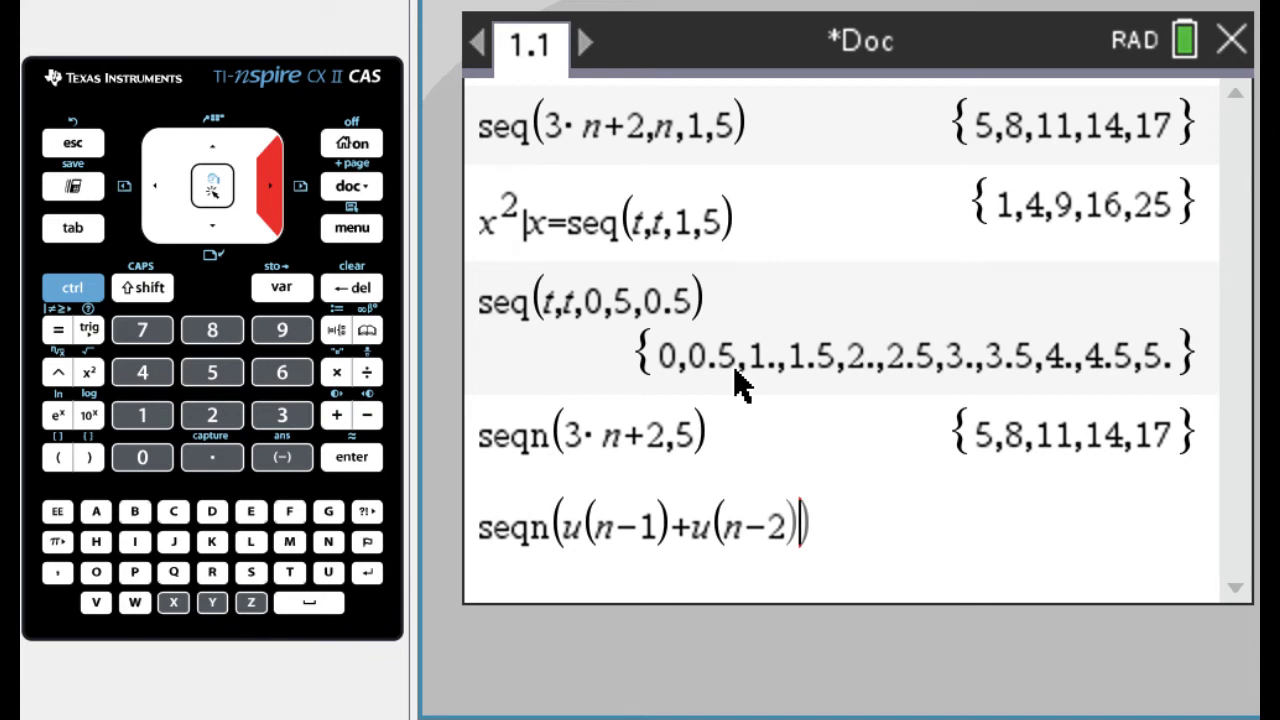
text(,)
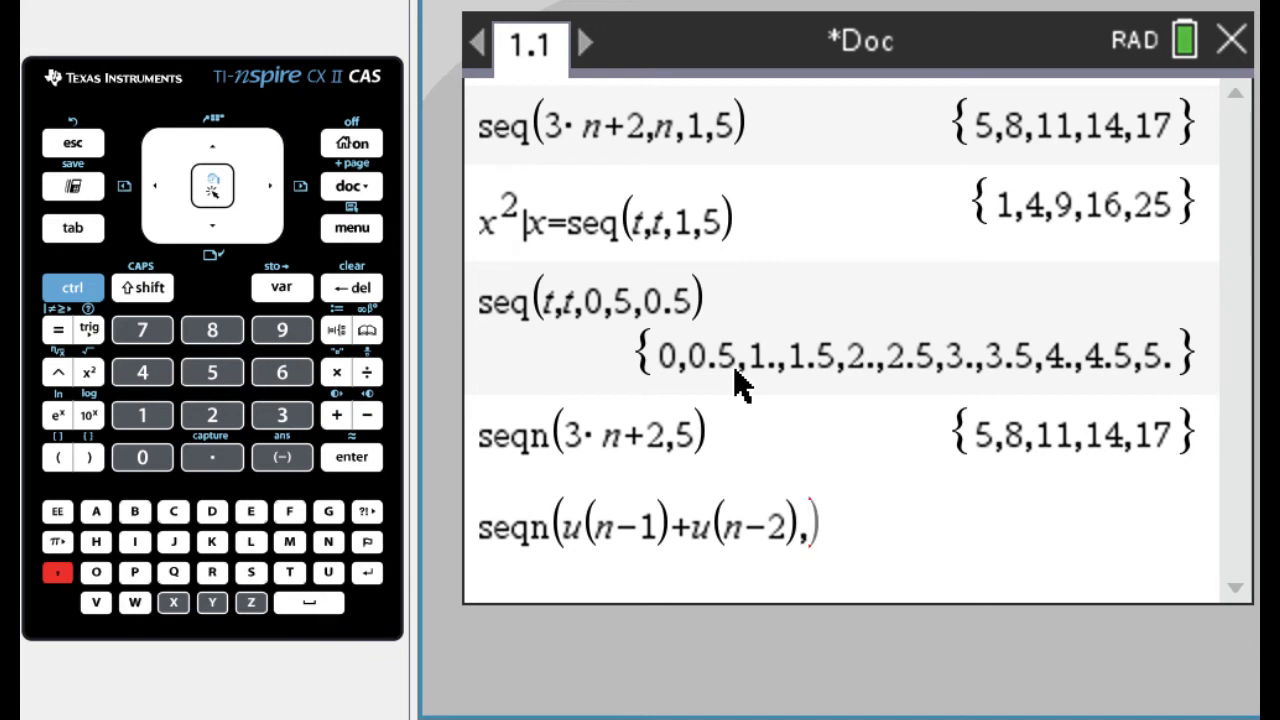
Add initial terms {1,1} and term count 6, then evaluate to {1,1,2,3,5,8}
click(75, 288)
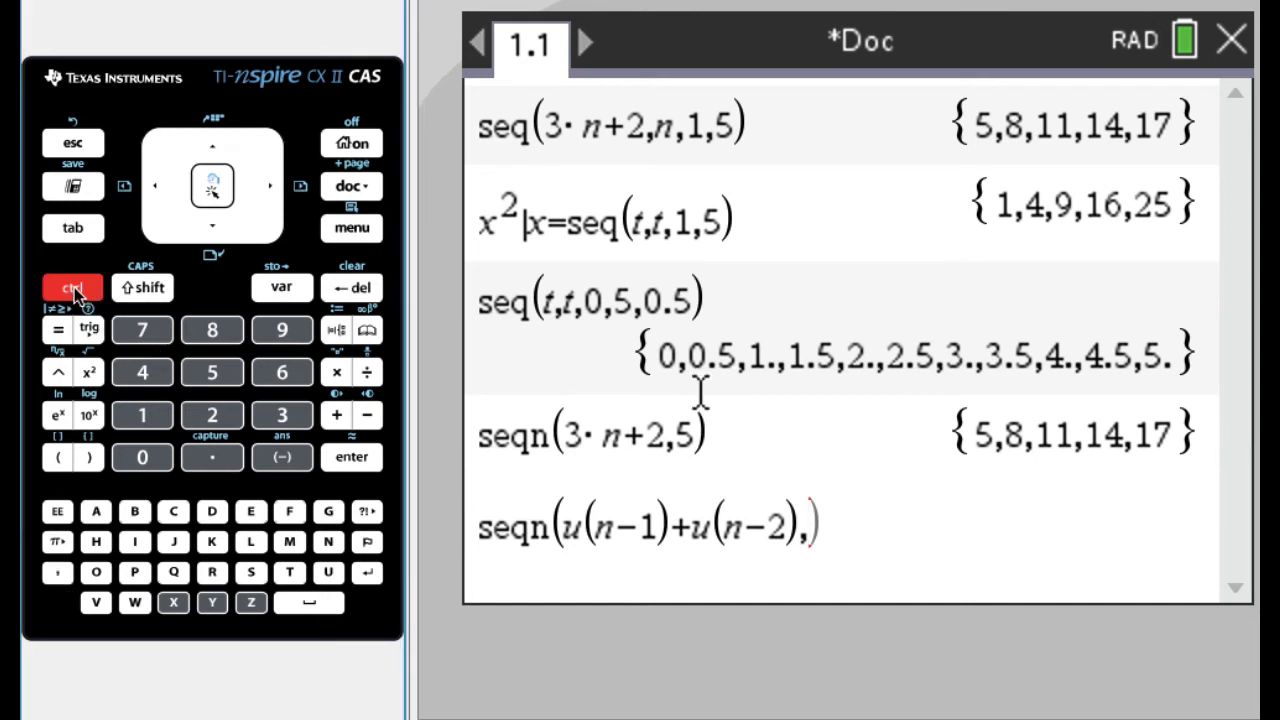
click(90, 460)
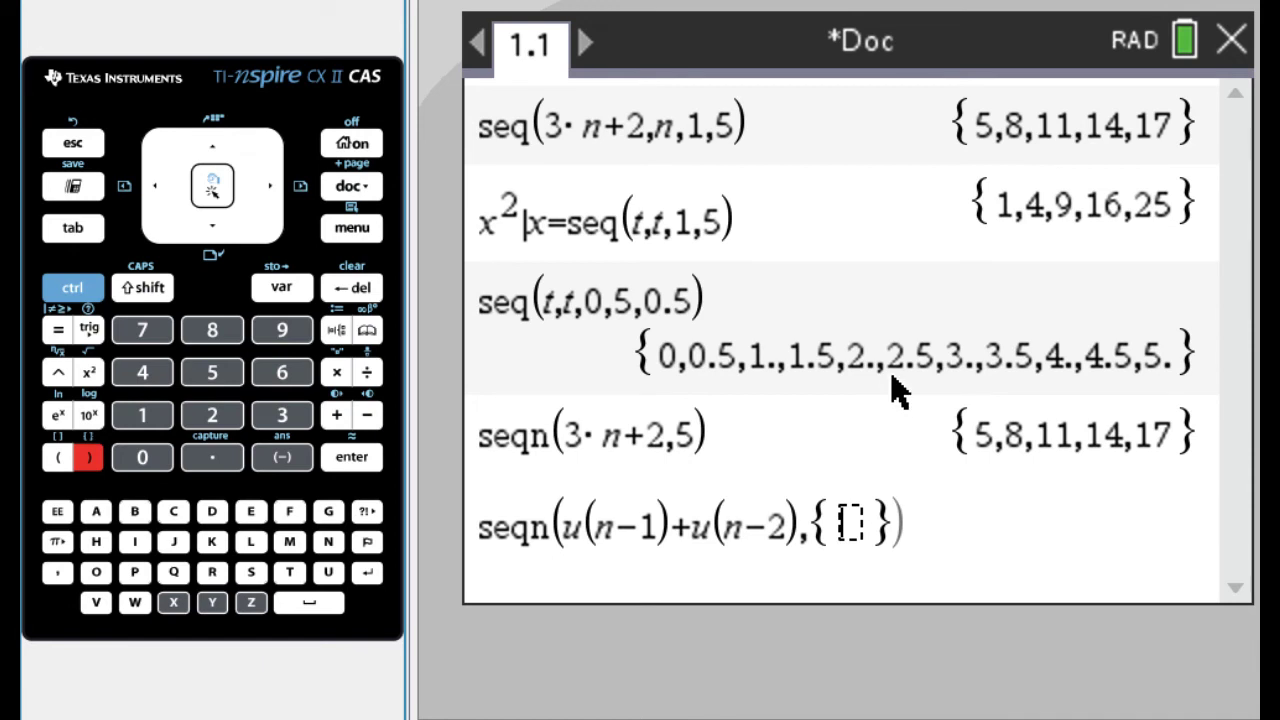
text(1,)
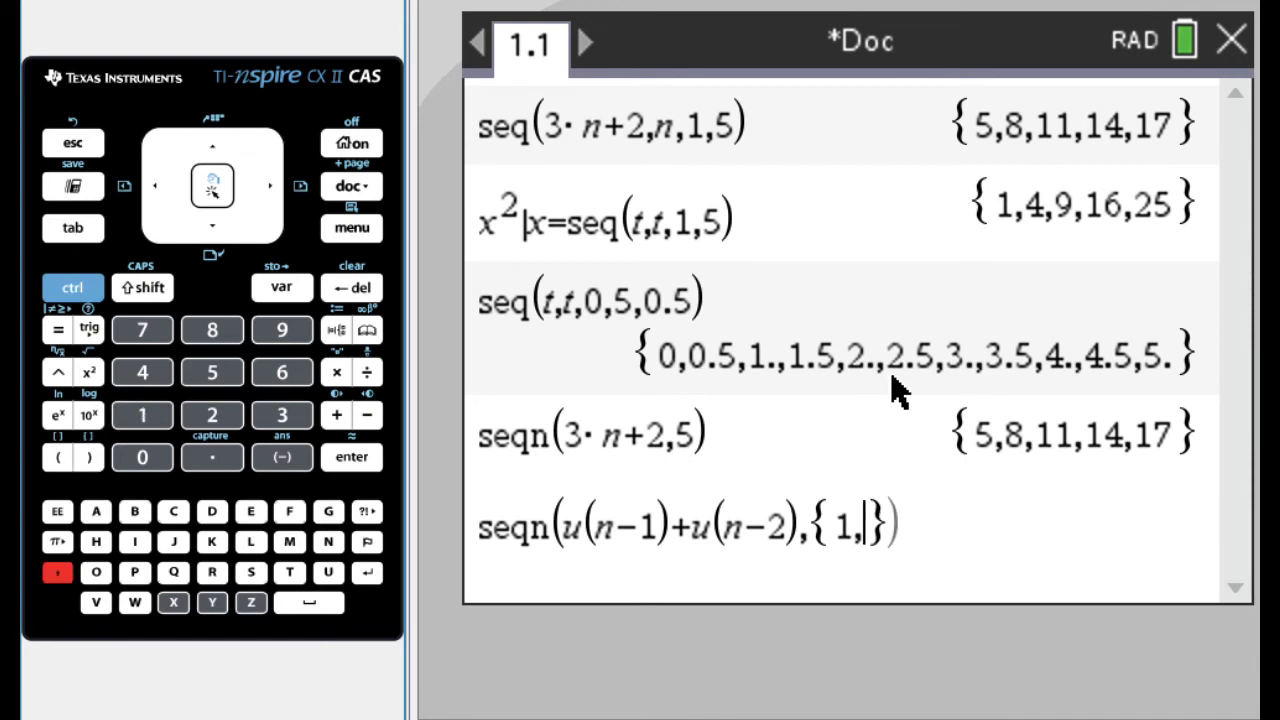
text(1)
key(Right)
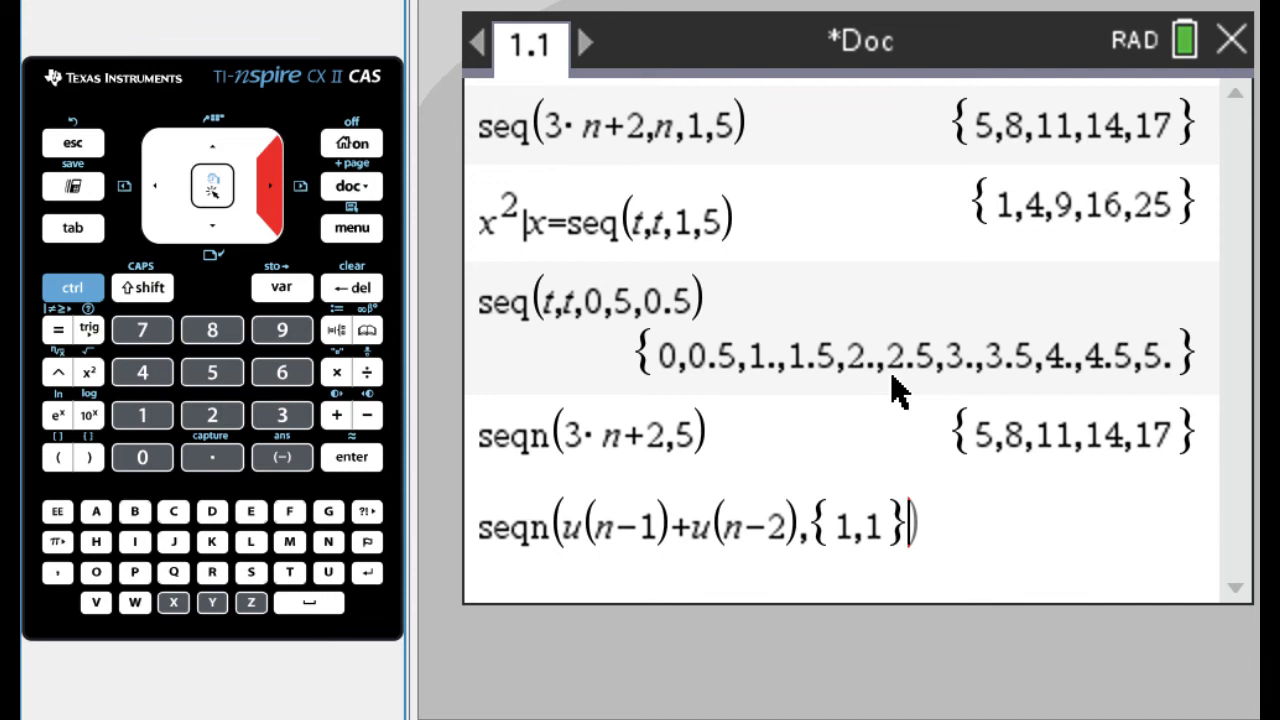
text(,)
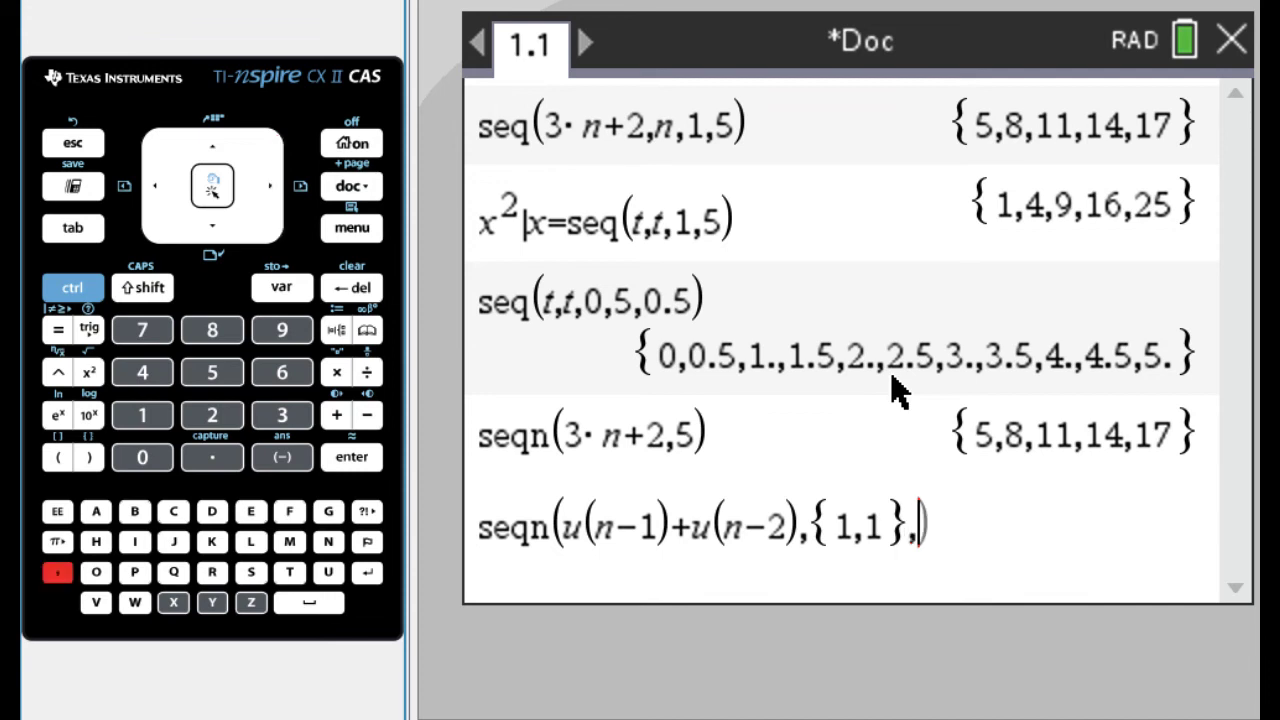
text(6)
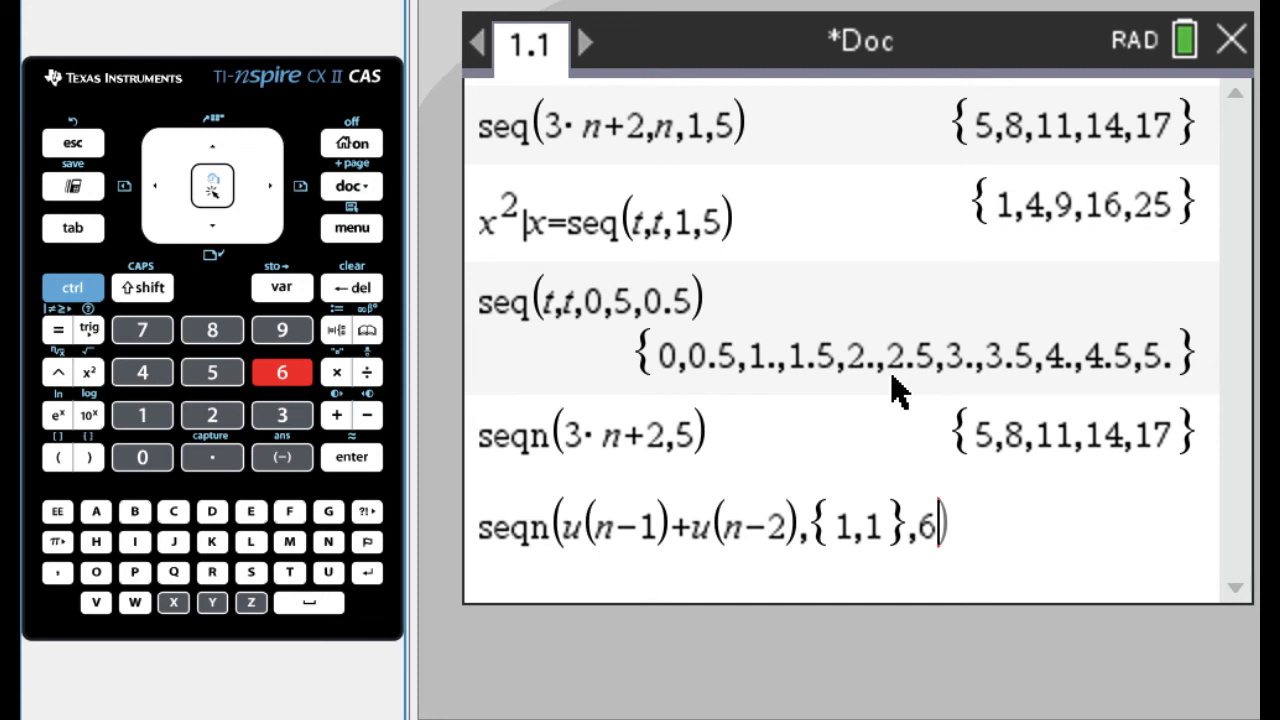
key(Left)
key(Left)
key(Left)
key(Left)
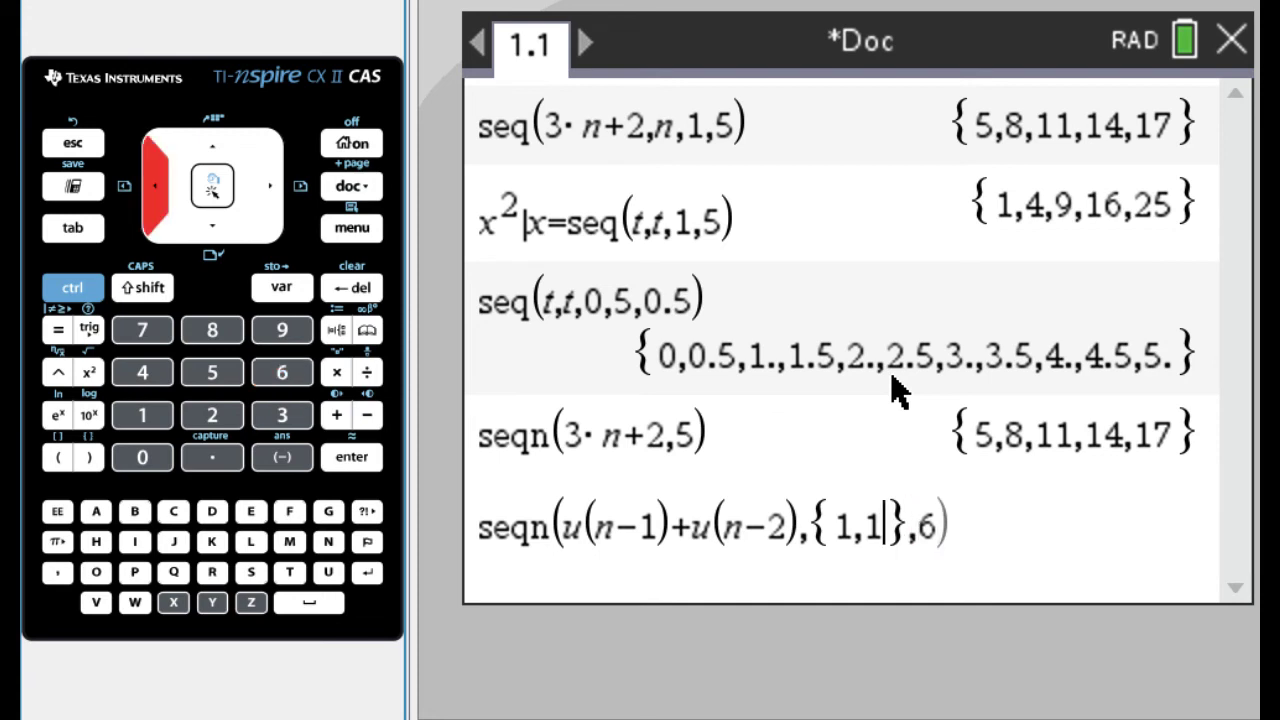
key(Right)
key(Right)
key(Return)
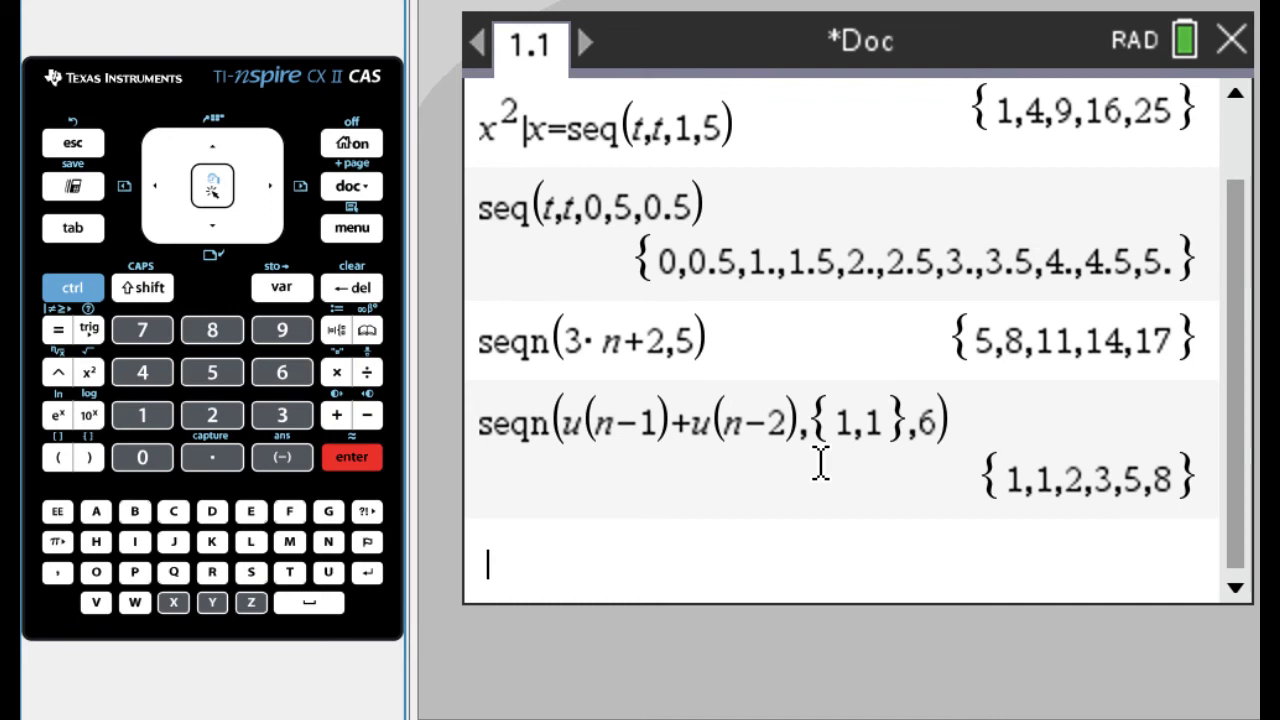
Recall the six-term Fibonacci seqn and change its term count from 6 to 30
key(Up)
key(Up)
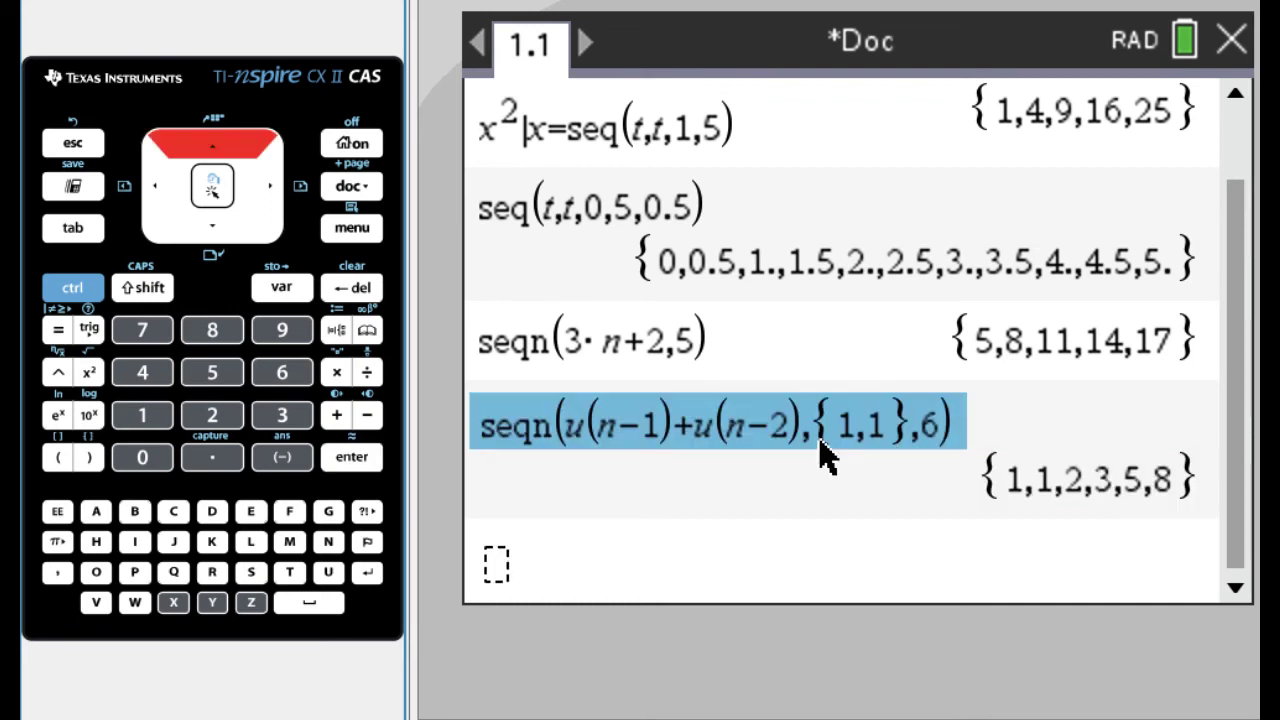
key(Return)
key(Left)
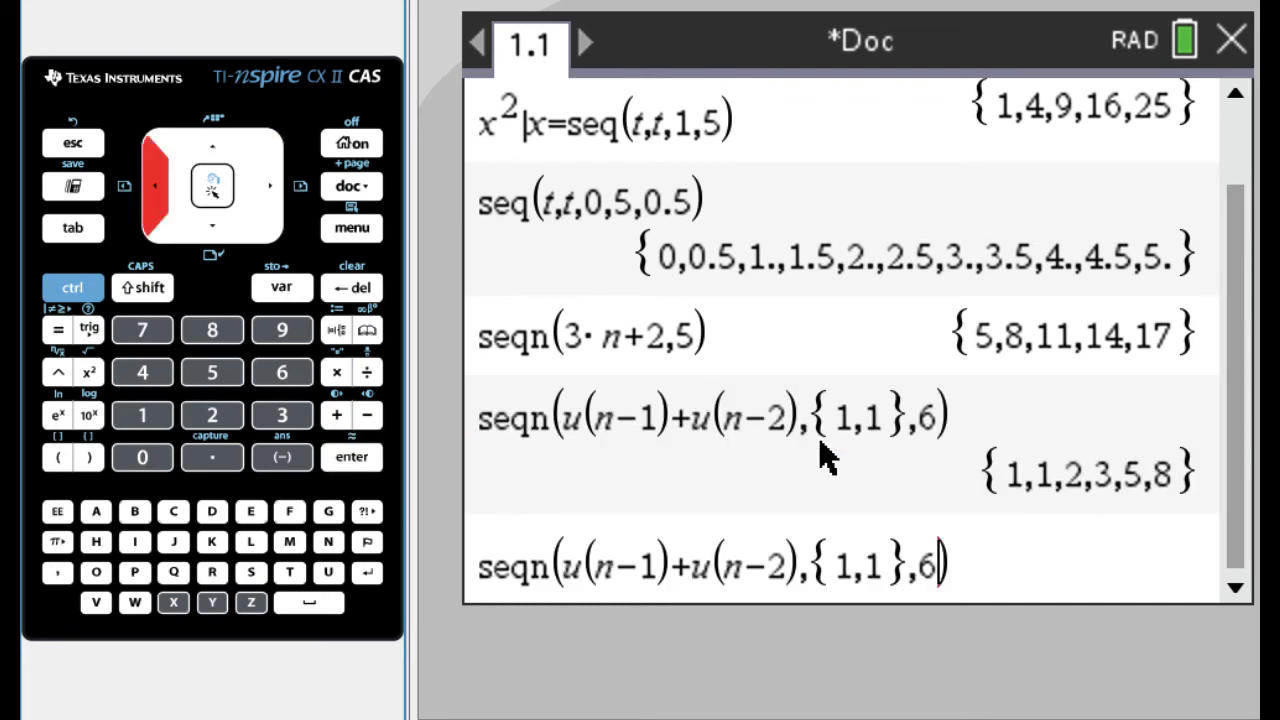
key(shift+Left)
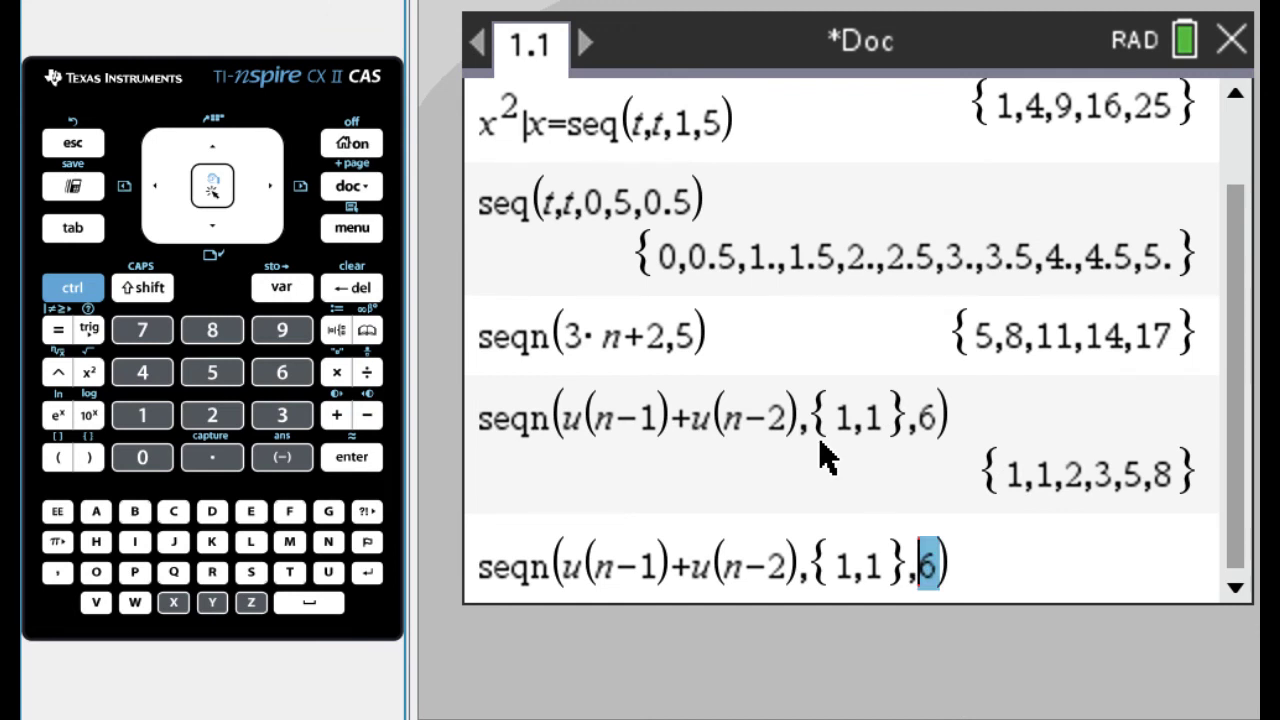
text(30)
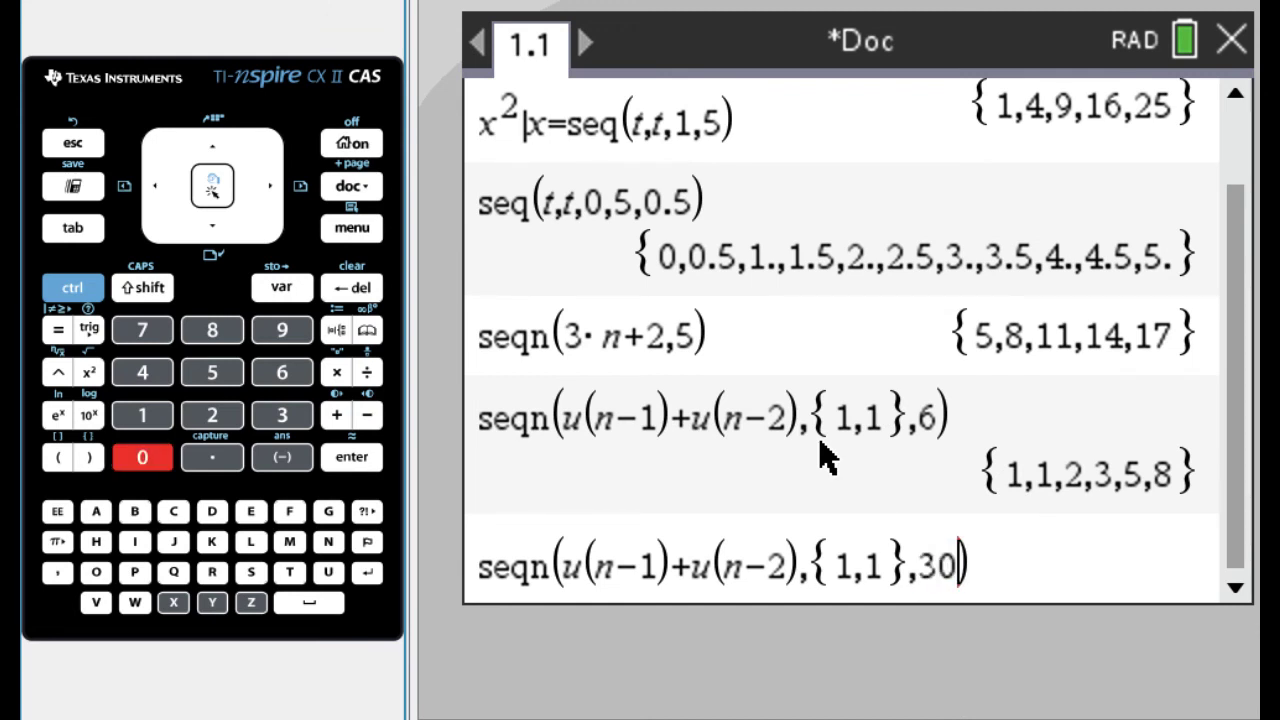
key(Return)
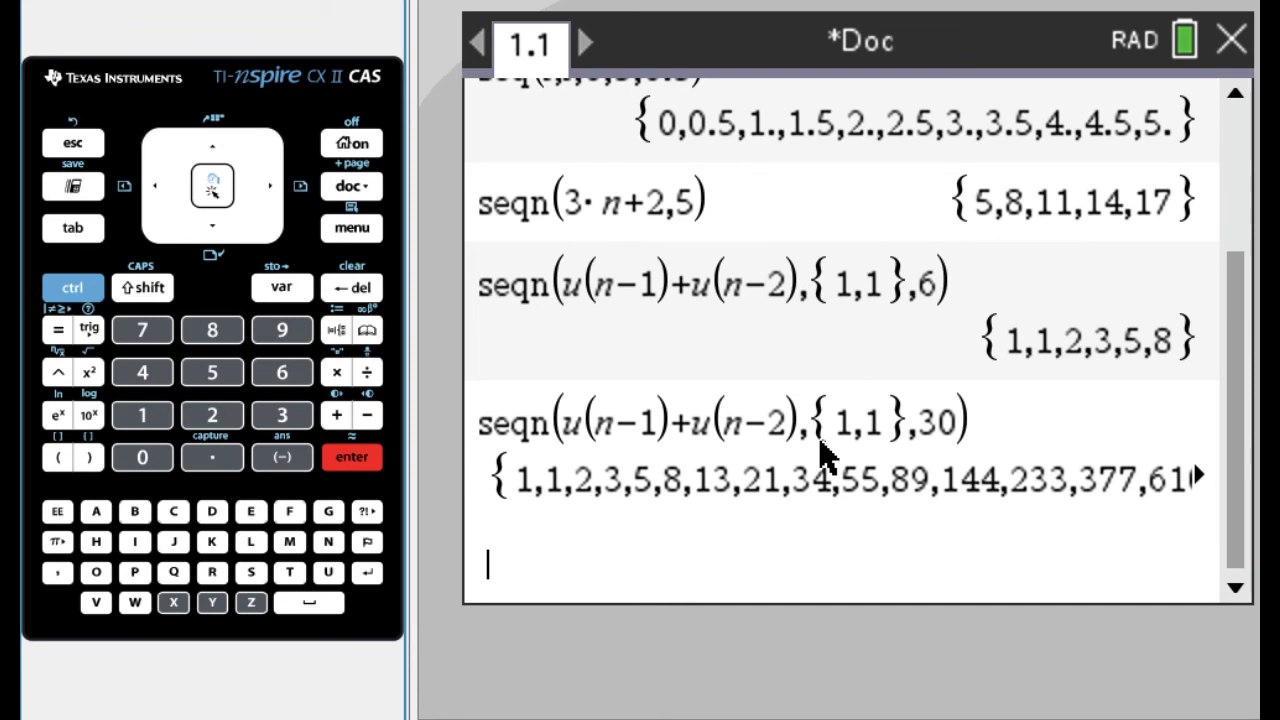
Scroll through the 30-term result list past 233 and 4181 to its largest terms
key(Up)
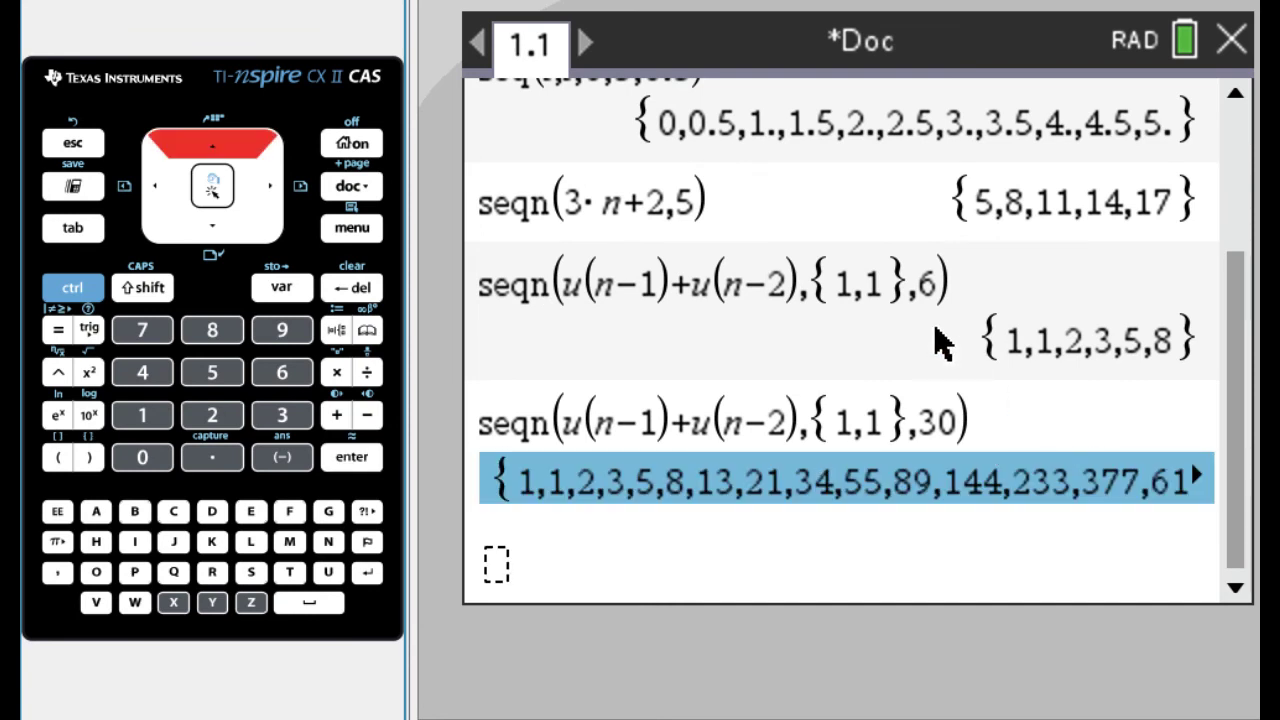
key(Left)
key(Right)
key(Right)
key(Right)
key(Right)
key(Right)
key(Right)
key(Right)
key(Right)
key(Right)
key(Right)
key(Right)
key(Right)
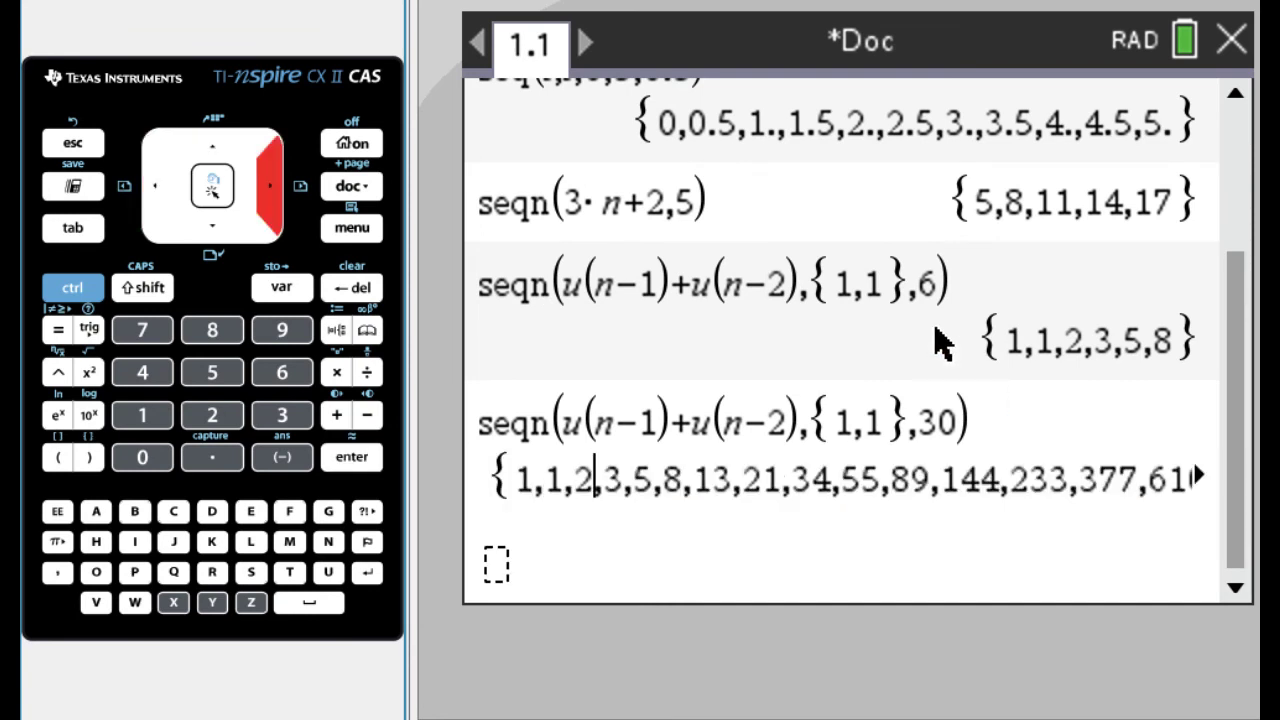
key(Right)
key(Right)
key(Right)
key(Right)
key(Right)
key(Right)
key(Right)
key(Right)
key(Right)
key(Right)
key(Right)
key(Right)
key(Right)
key(Right)
key(Right)
key(Right)
key(Right)
key(Right)
key(Right)
key(Right)
key(Right)
key(Right)
key(Right)
key(Right)
key(Right)
key(Right)
key(Right)
key(Right)
key(Right)
key(Right)
key(Right)
key(Right)
key(Right)
key(Right)
key(Right)
key(Right)
key(Right)
key(Right)
key(Right)
key(Right)
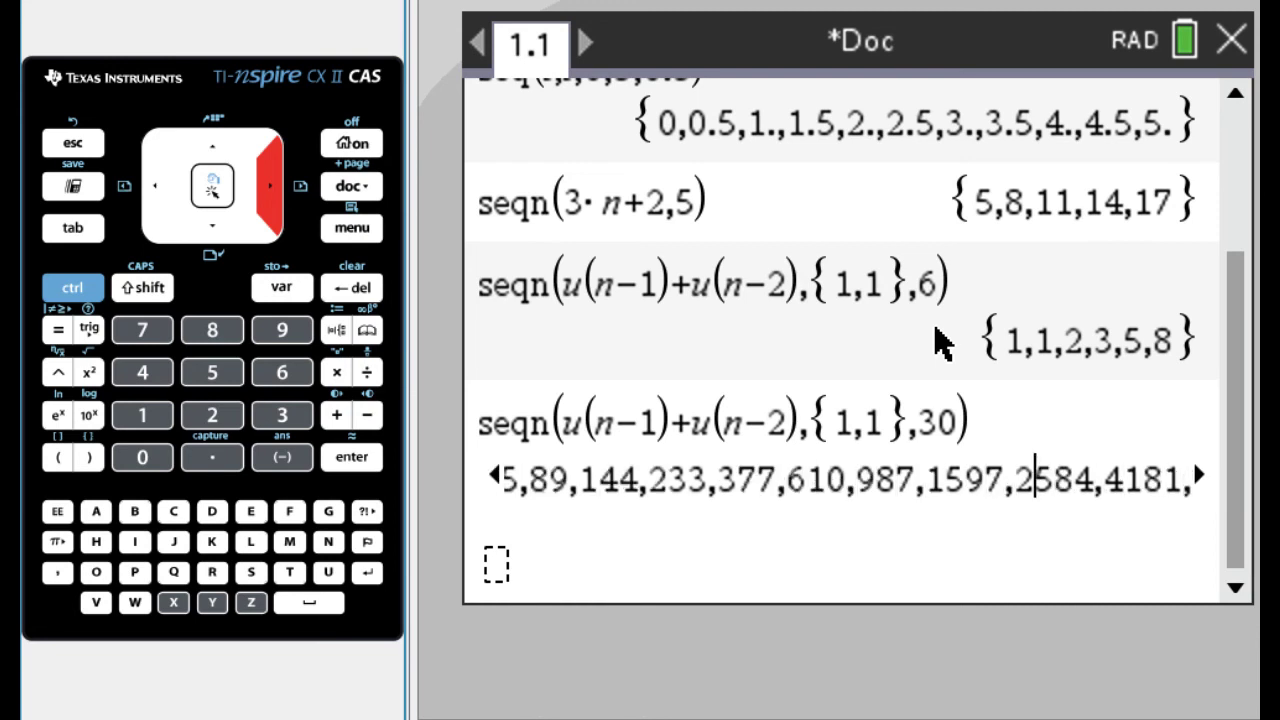
key(Right)
key(Right)
key(Right)
key(Right)
key(Right)
key(Right)
key(Right)
key(Right)
key(Right)
key(Right)
key(Right)
key(Right)
key(Right)
key(Right)
key(Right)
key(Right)
key(Right)
key(Right)
key(Right)
key(Right)
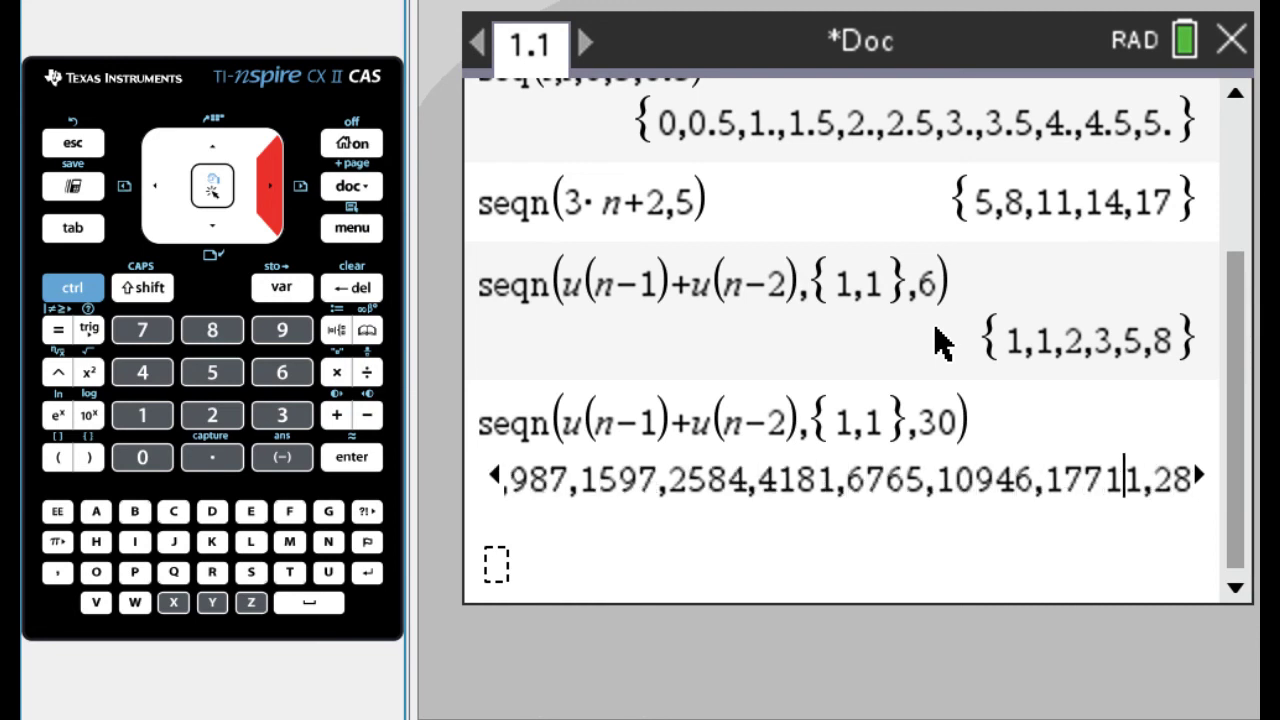
key(Right)
key(Right)
key(Right)
key(Right)
key(Right)
key(Right)
key(Right)
key(Right)
key(Right)
key(Right)
key(Right)
key(Right)
key(Right)
key(Right)
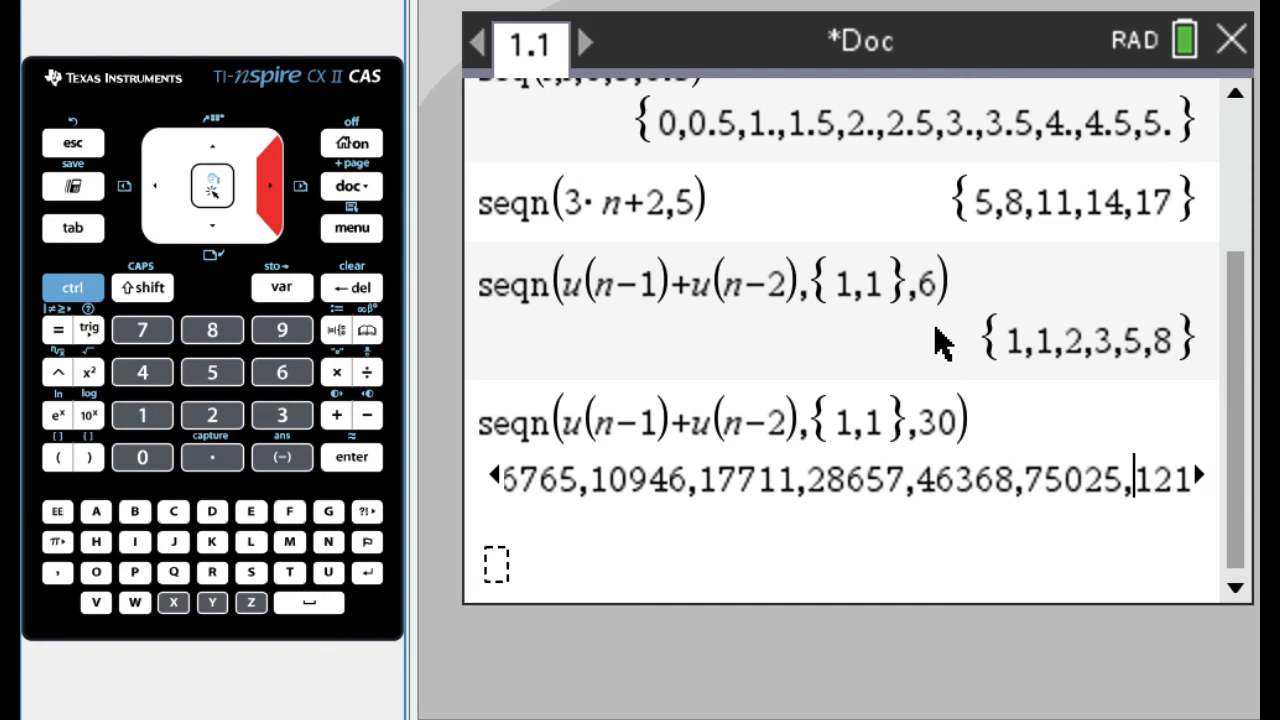
Recall seqn(u(n−1)+u(n−2),{1,1},30) and add a maximum value of 100 as a fourth argument
key(Up)
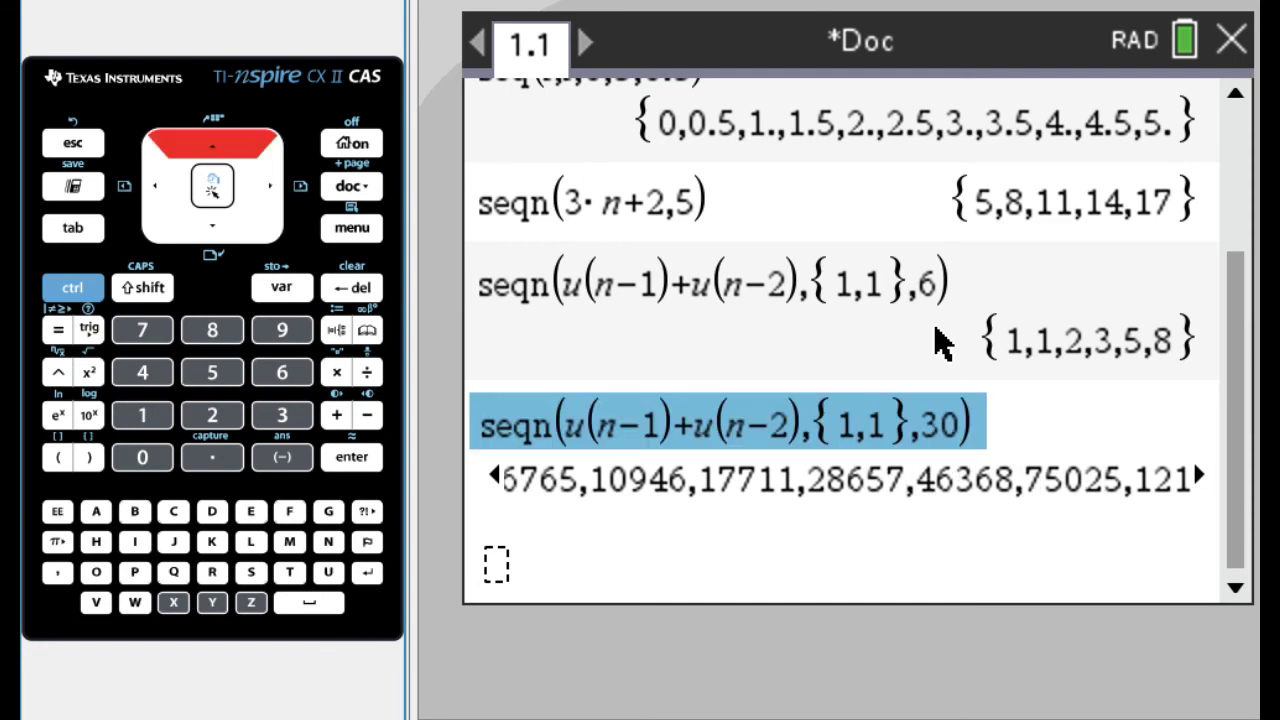
key(Return)
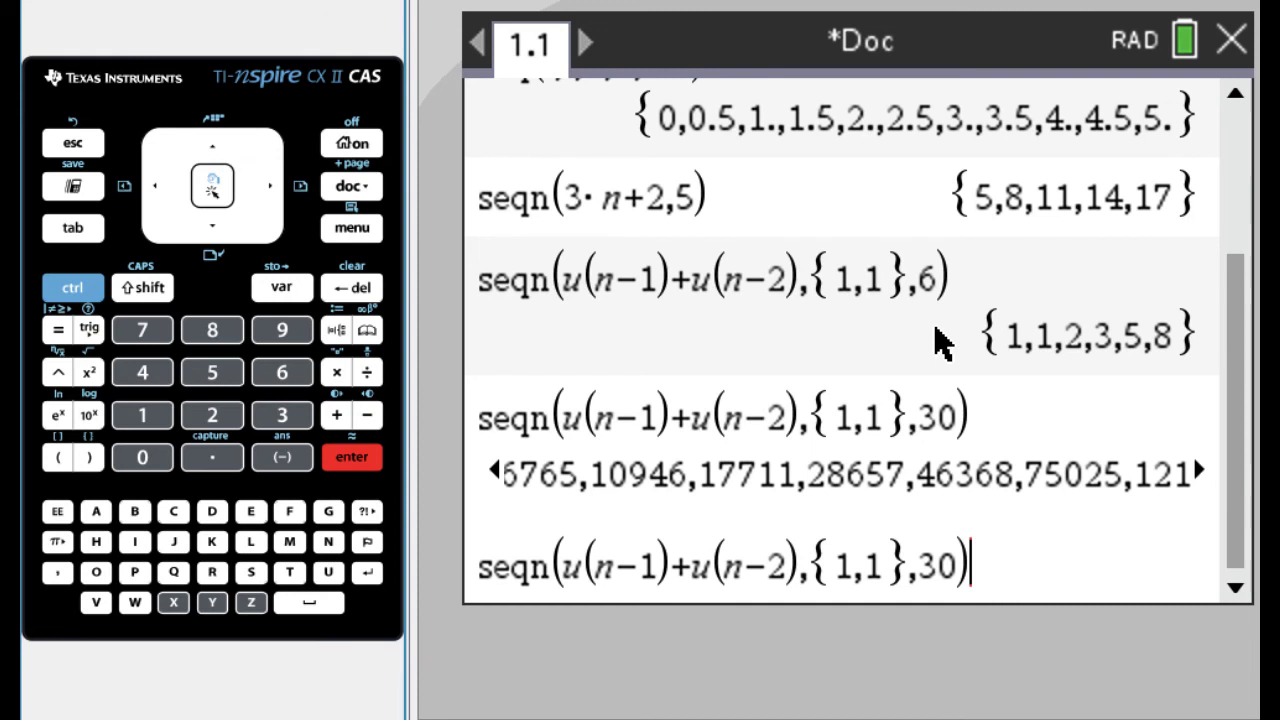
key(Left)
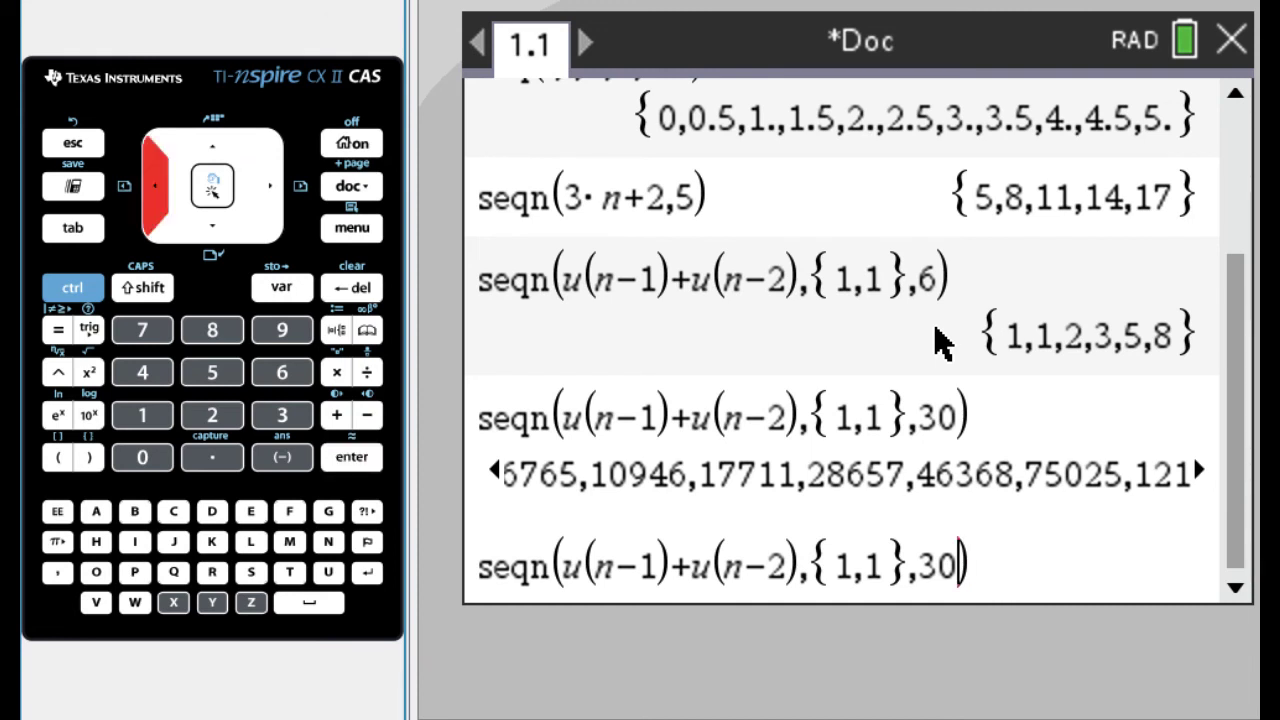
text(,)
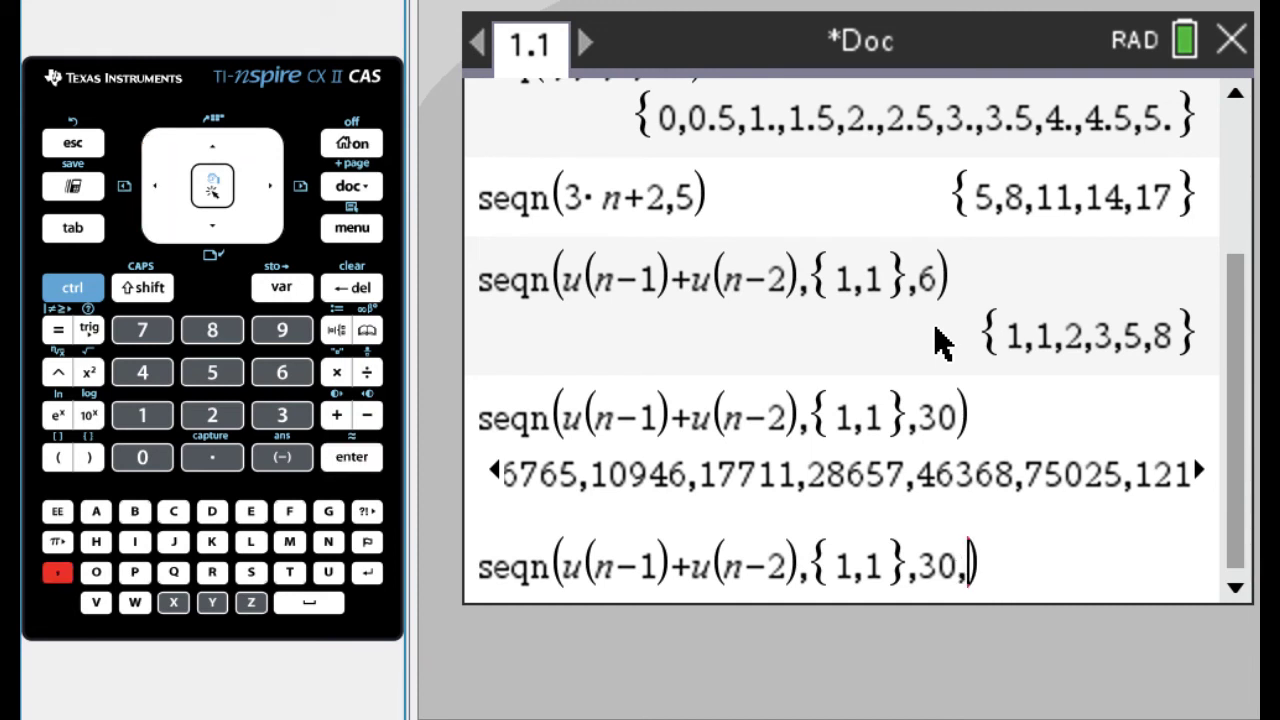
text(100)
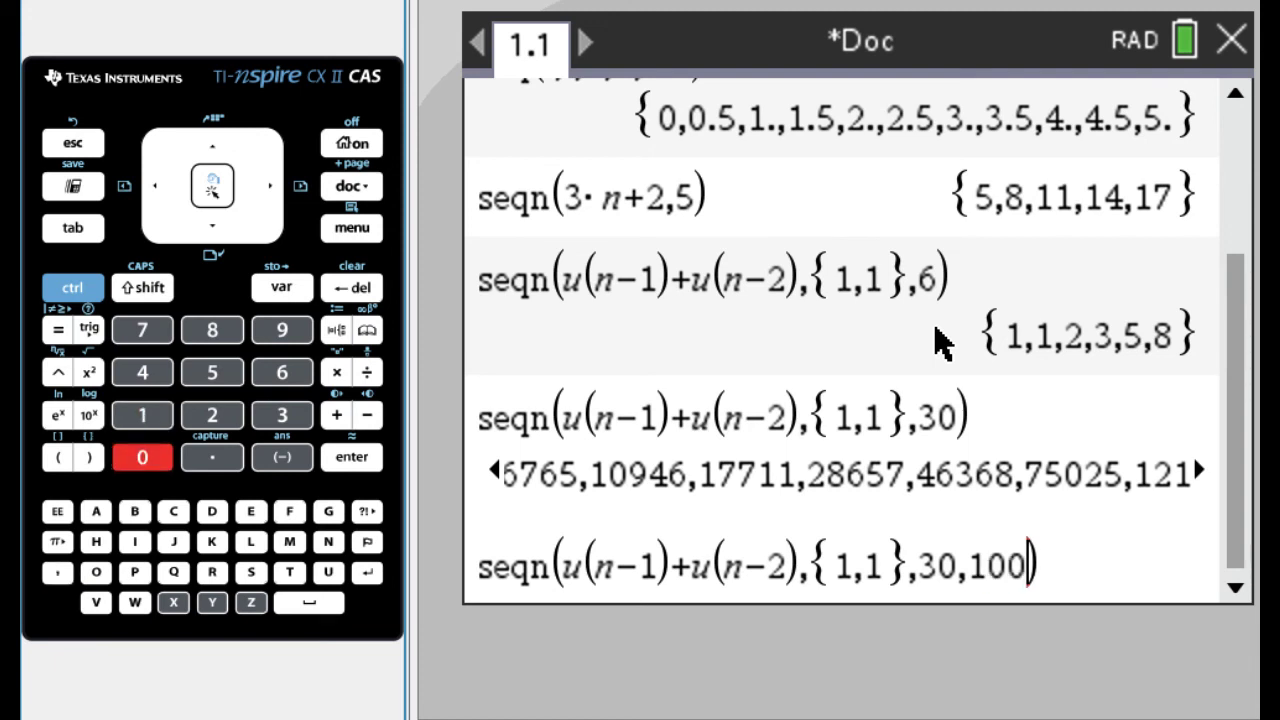
key(Return)
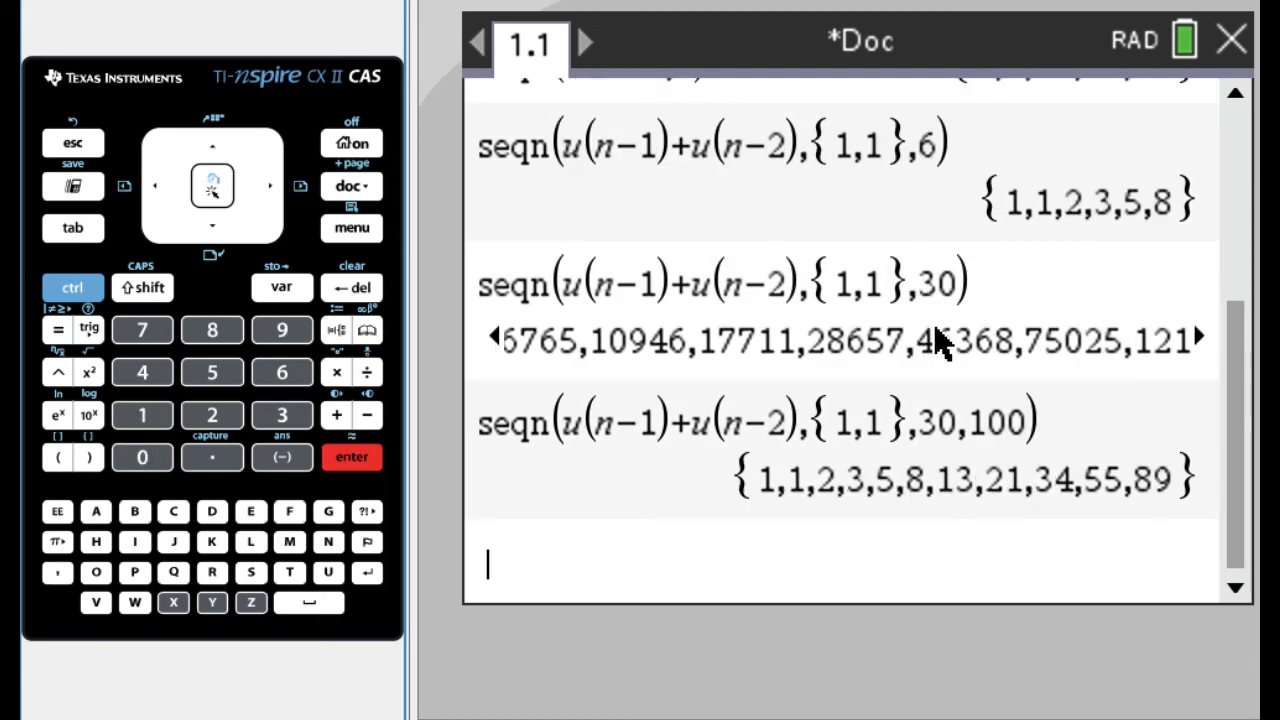
Return the earlier 30-term result list to its first terms
key(Up)
key(Up)
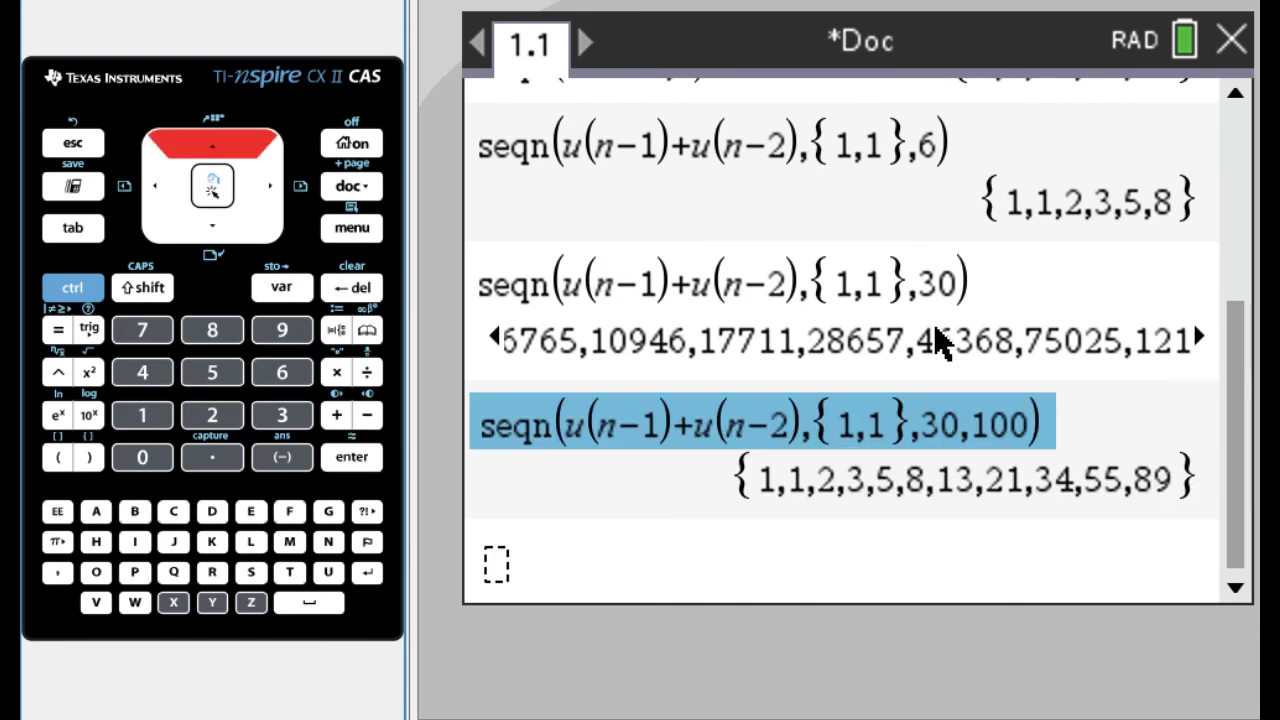
key(Up)
key(Left)
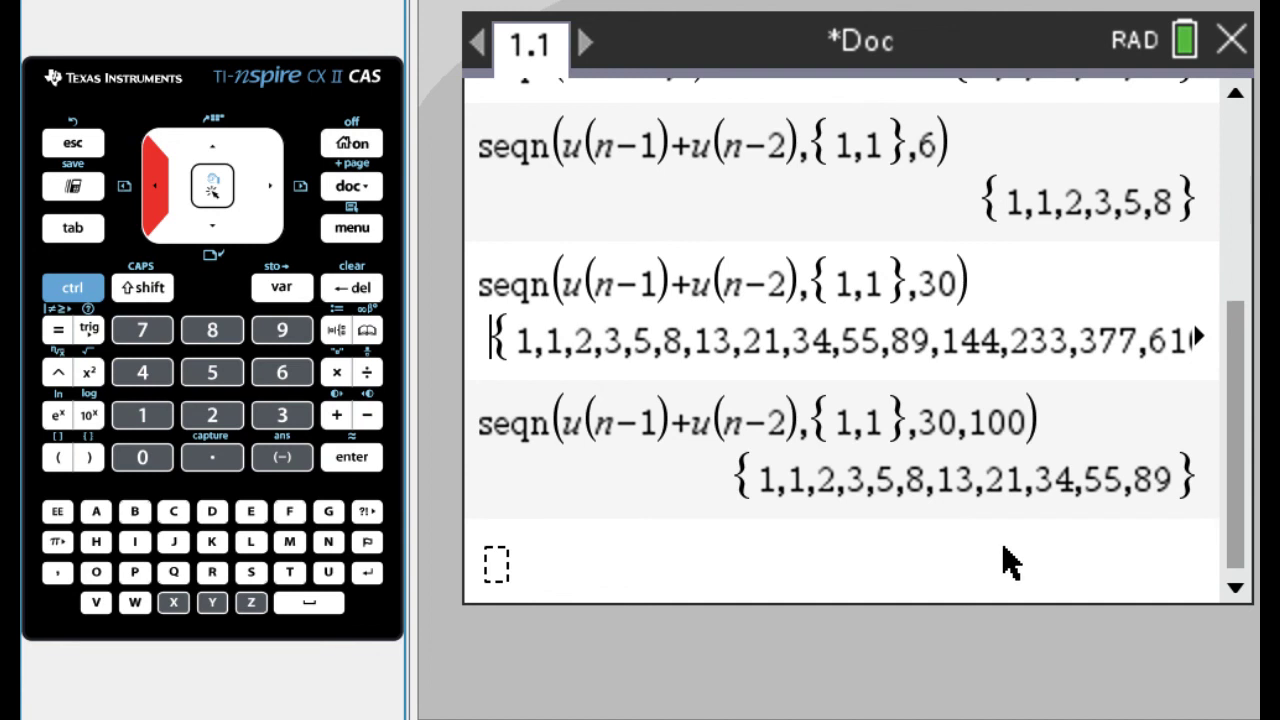
Rerun the capped Fibonacci seqn with maximum 150, ending at 144
key(Up)
key(Down)
key(Down)
key(Return)
key(Left)
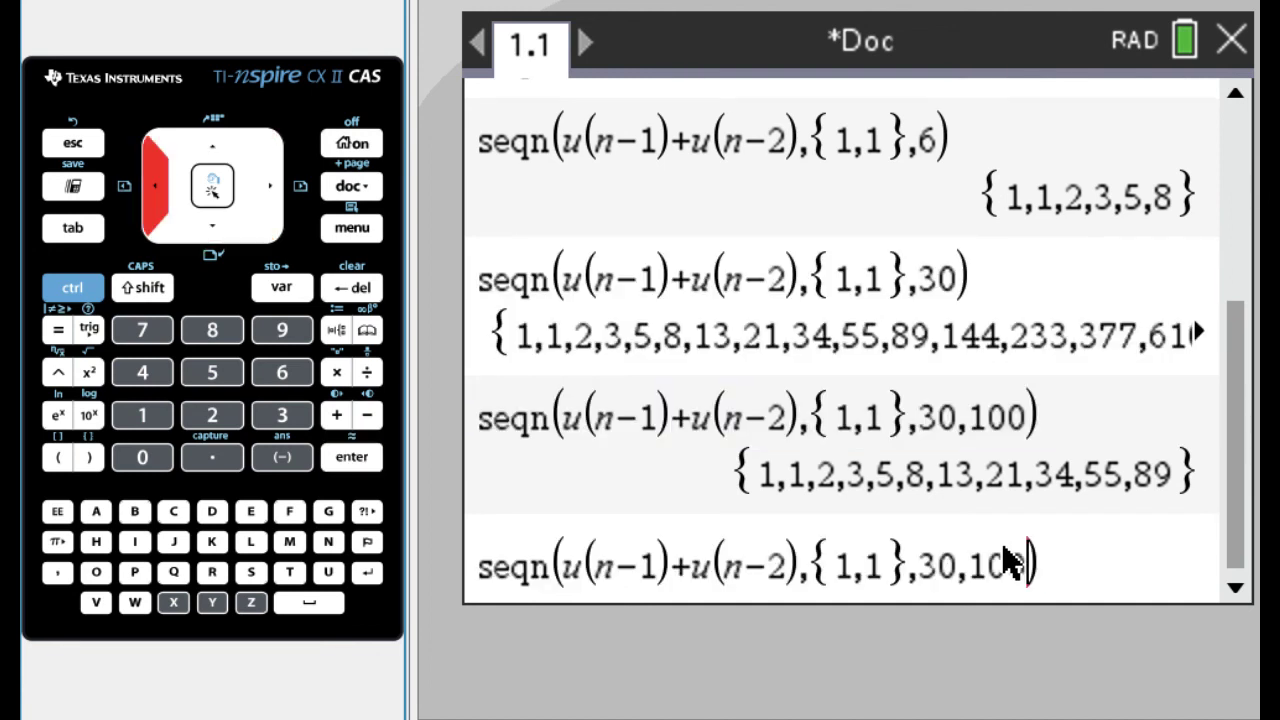
key(shift+Left)
key(shift+Left)
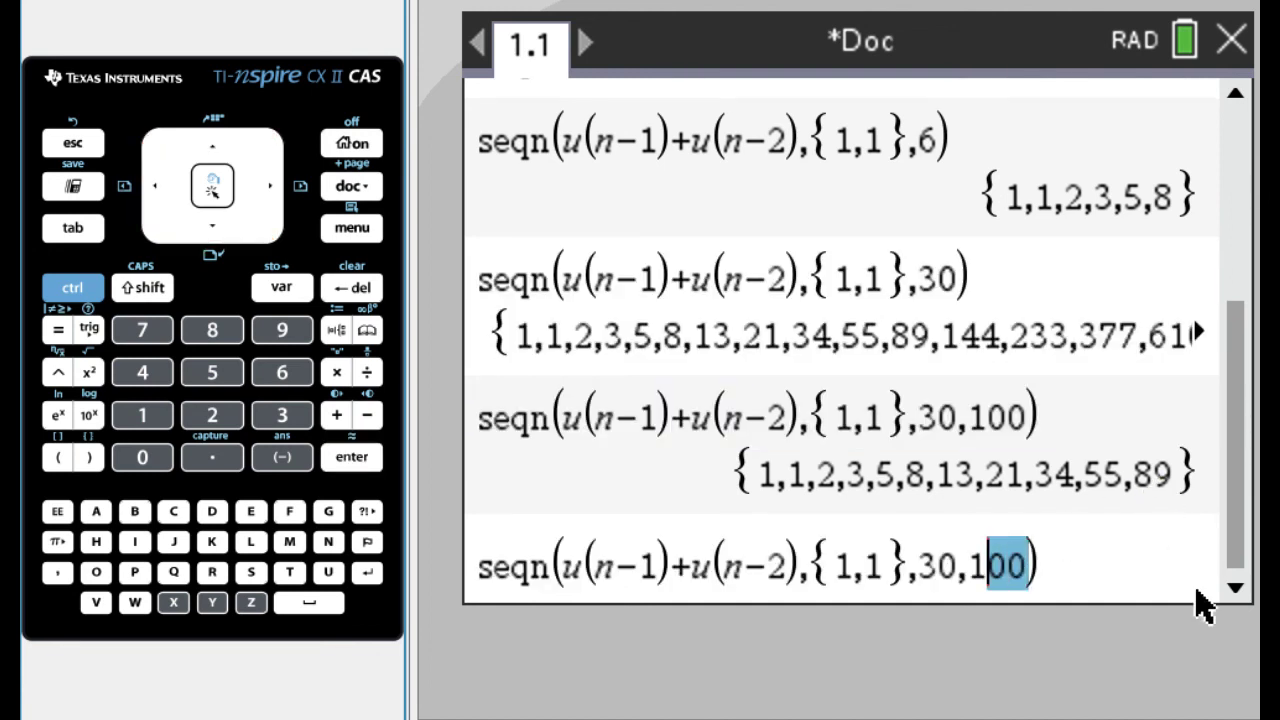
text(50)
key(Return)
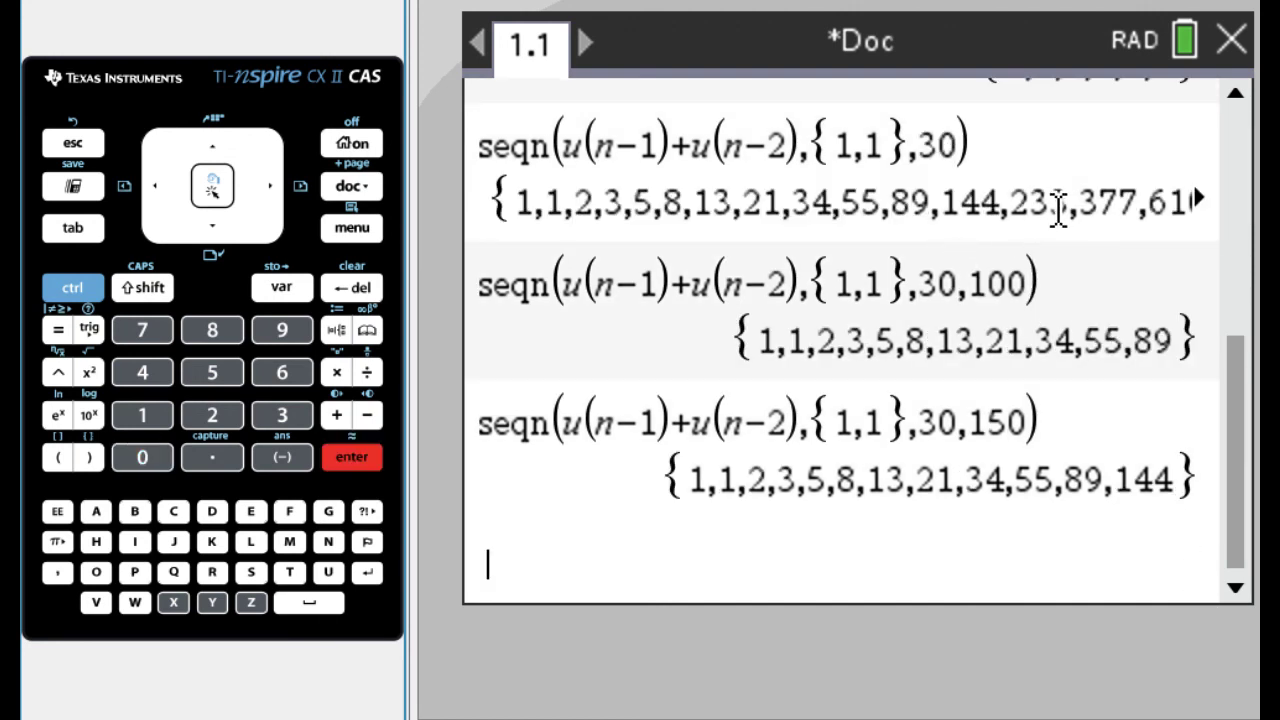
Rerun the capped Fibonacci seqn with maximum 233, ending at 233
key(Up)
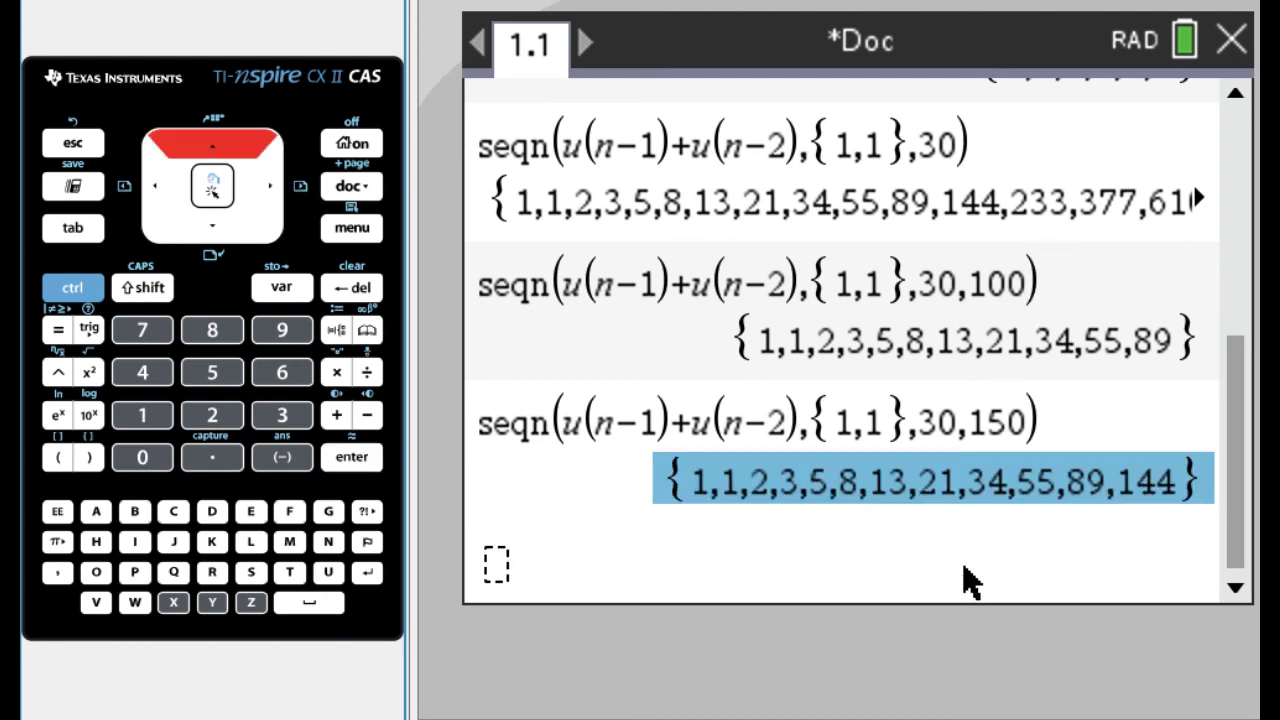
key(Up)
key(Return)
key(Left)
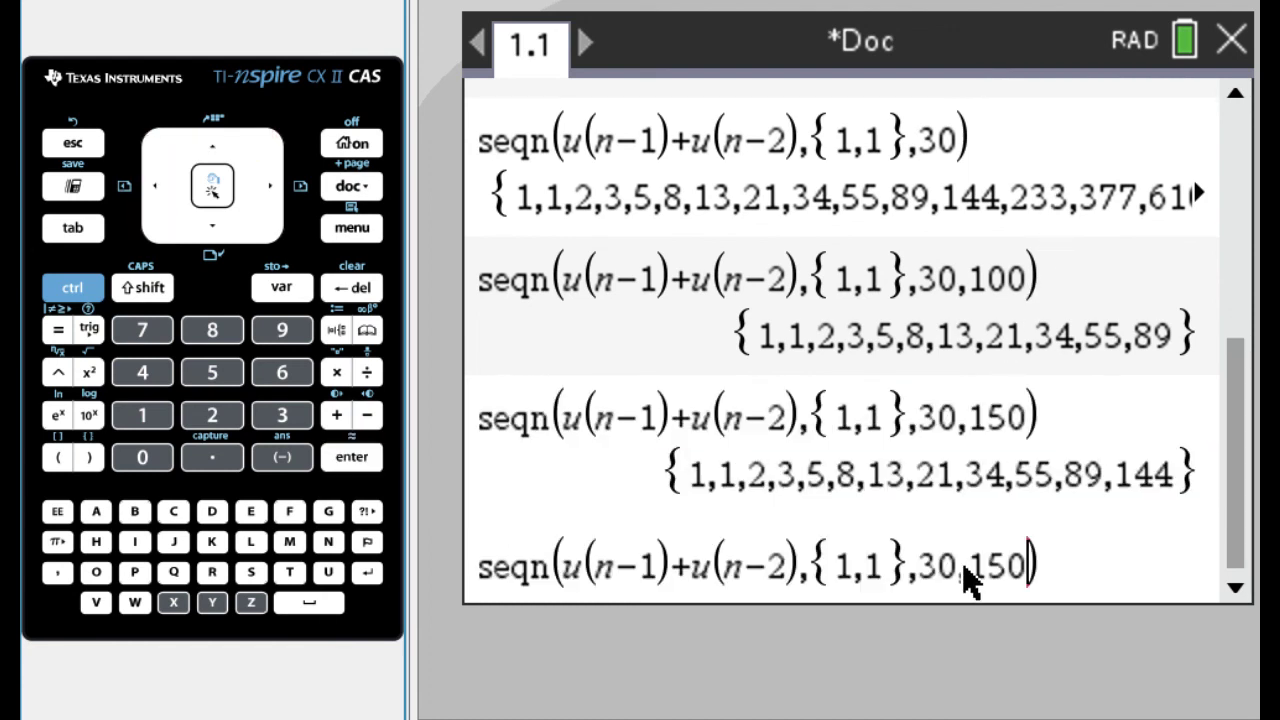
key(shift+Left)
key(shift+Left)
key(shift+Left)
text(233)
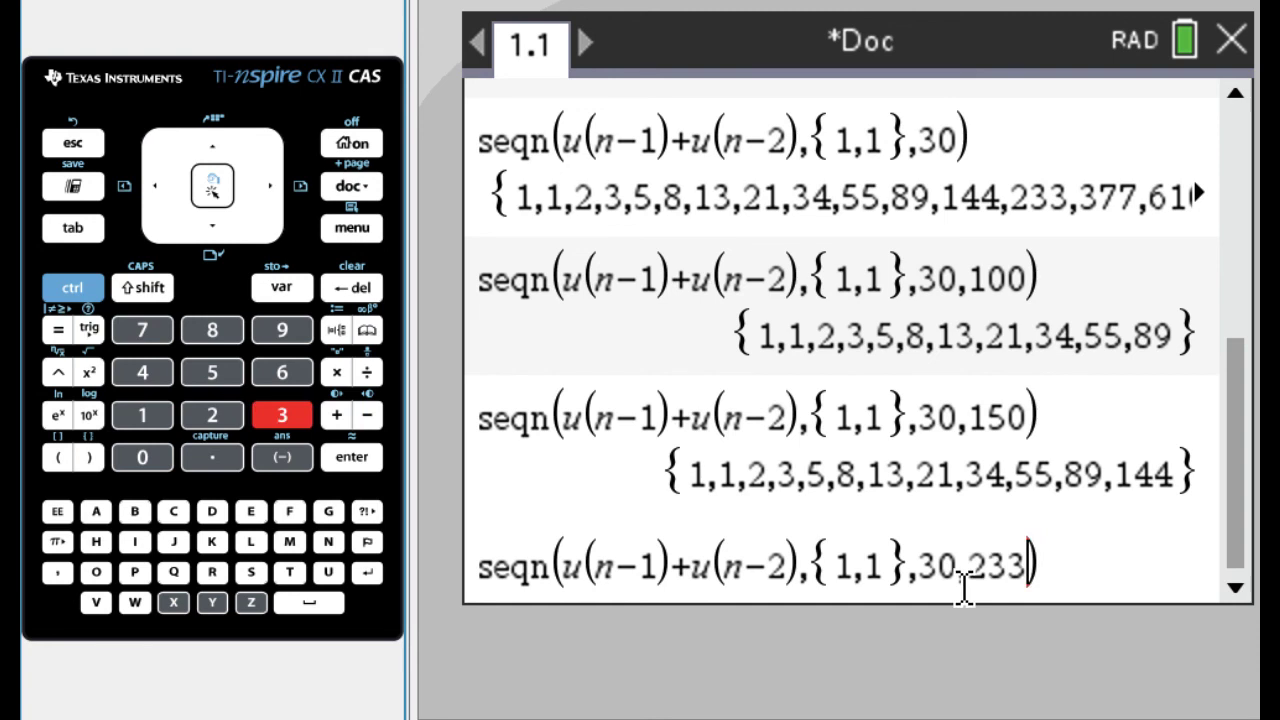
key(Return)
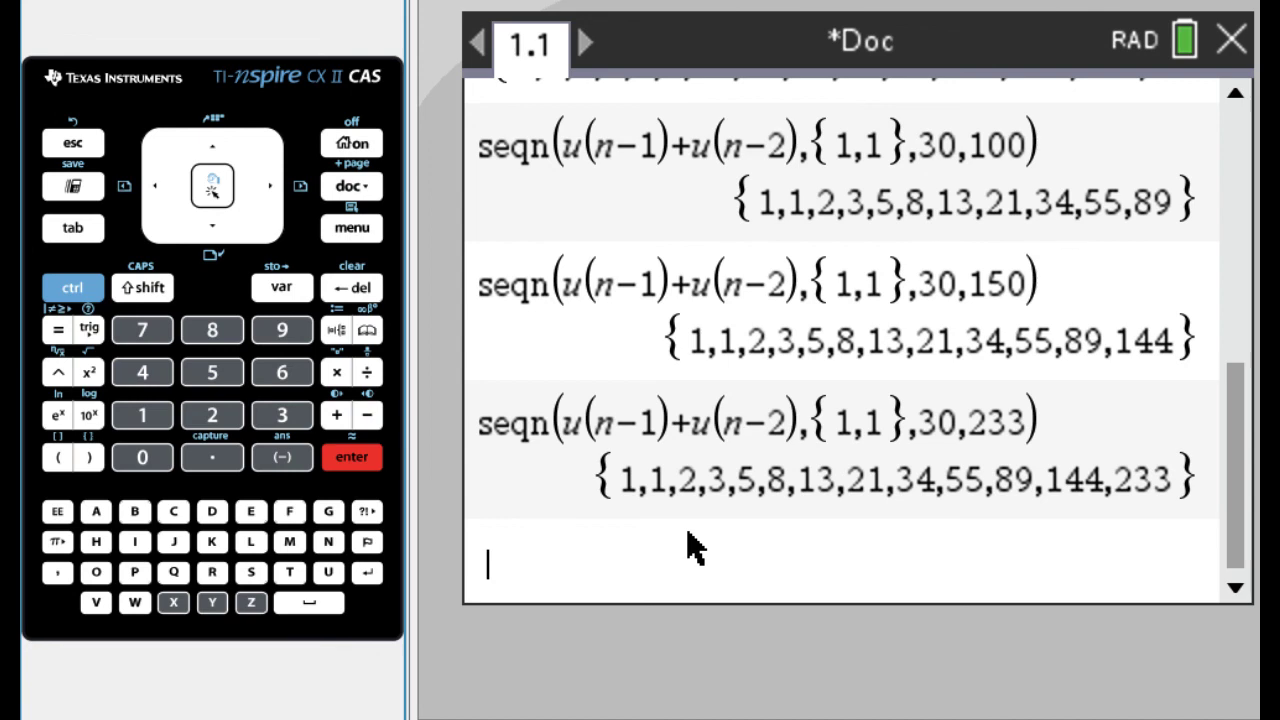
key(Up)
key(Up)
key(Up)
key(Up)
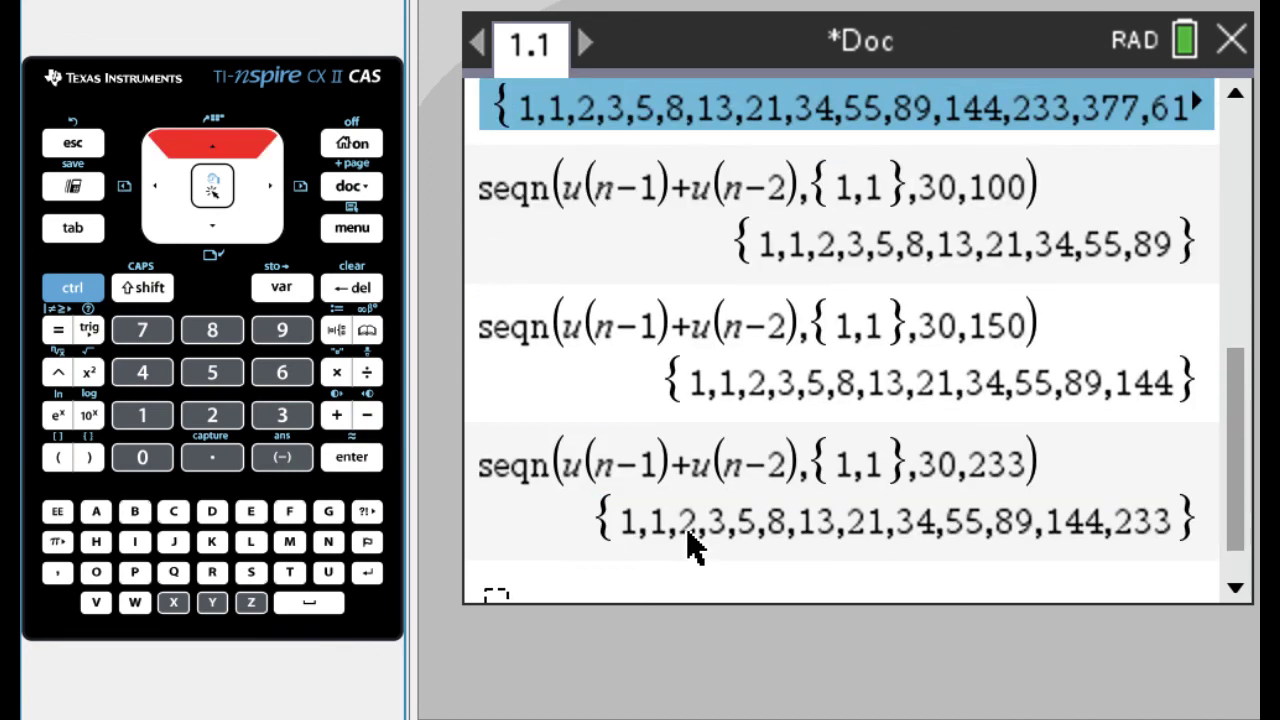
key(Down)
key(Down)
key(Down)
key(Down)
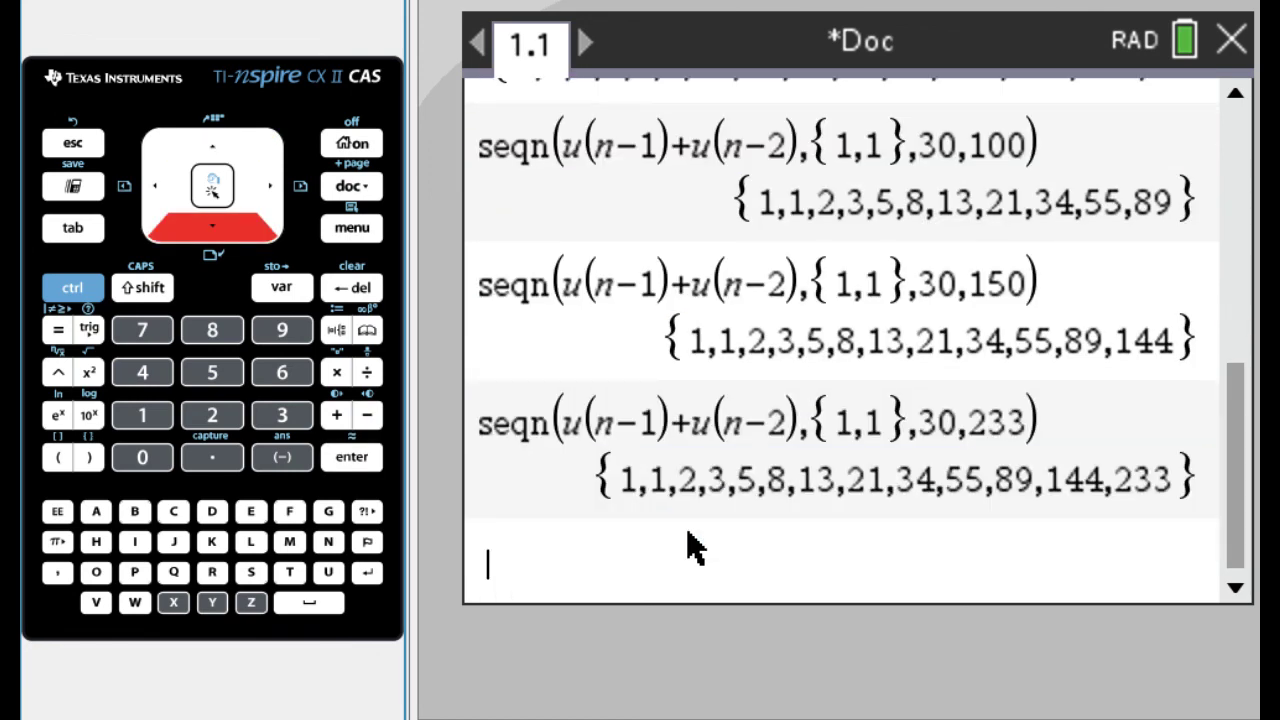